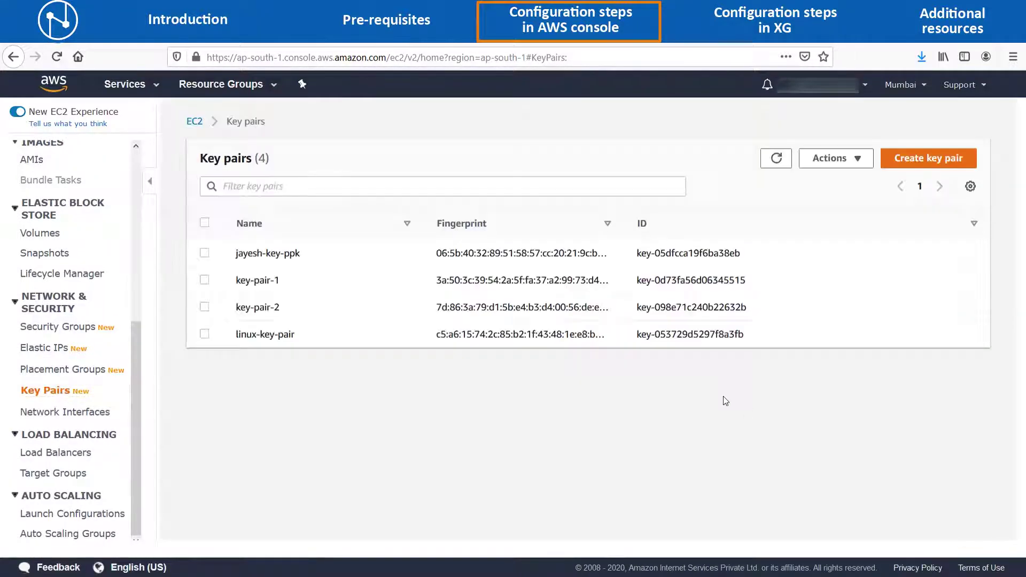
Create a ppk key pair named xg-key-pair and save its key file, then search Services for Marketplace.
click(911, 168)
click(396, 283)
text(xg-key-pair)
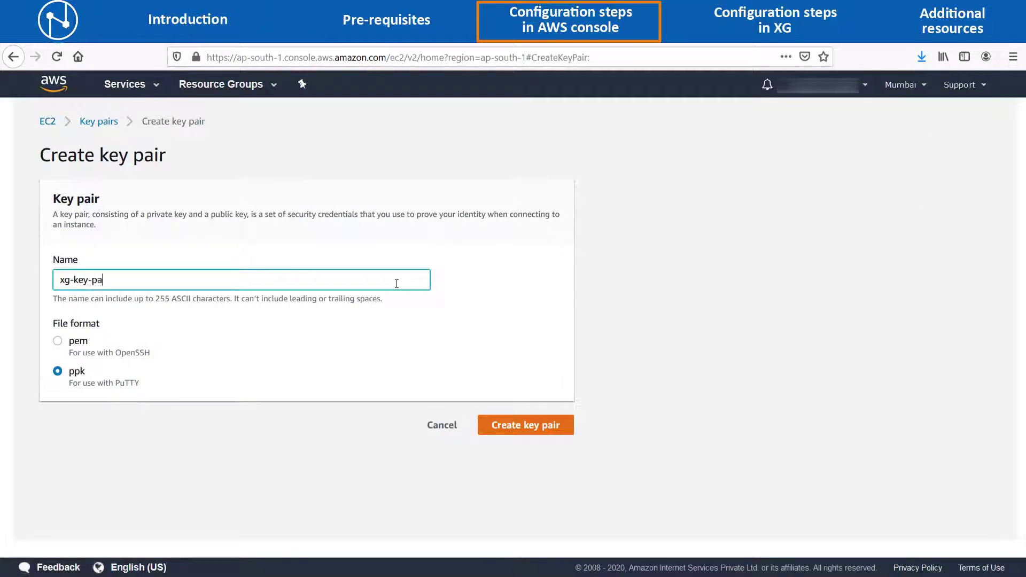
click(507, 425)
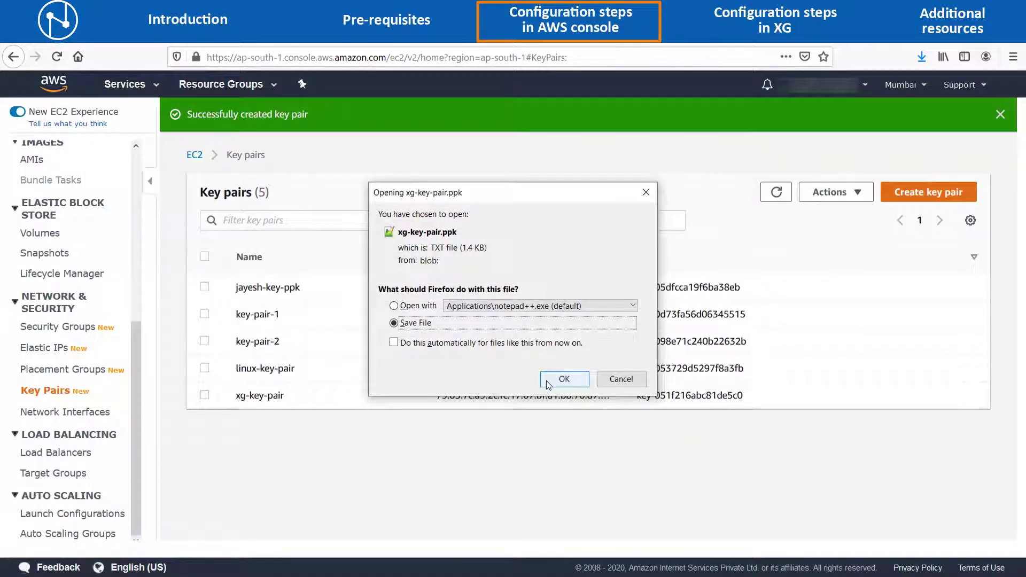
click(562, 380)
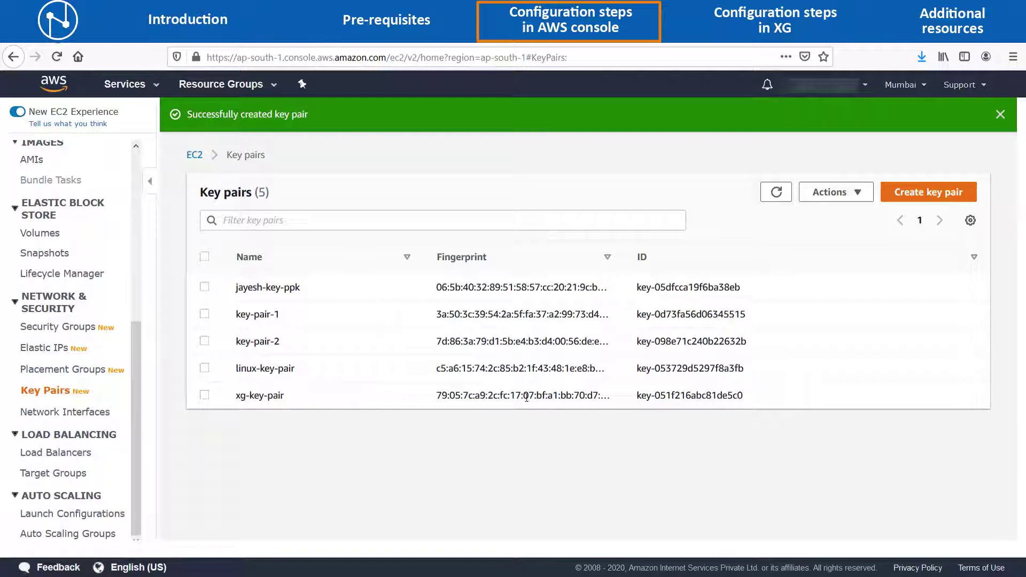
click(155, 85)
text(market)
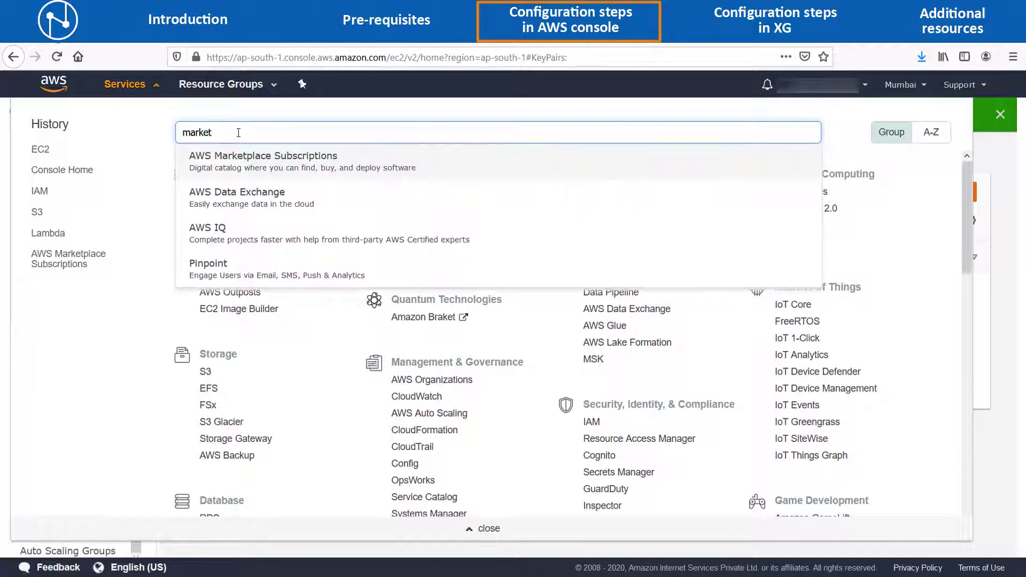
Search AWS Marketplace for 'Sophos XG'.
click(240, 167)
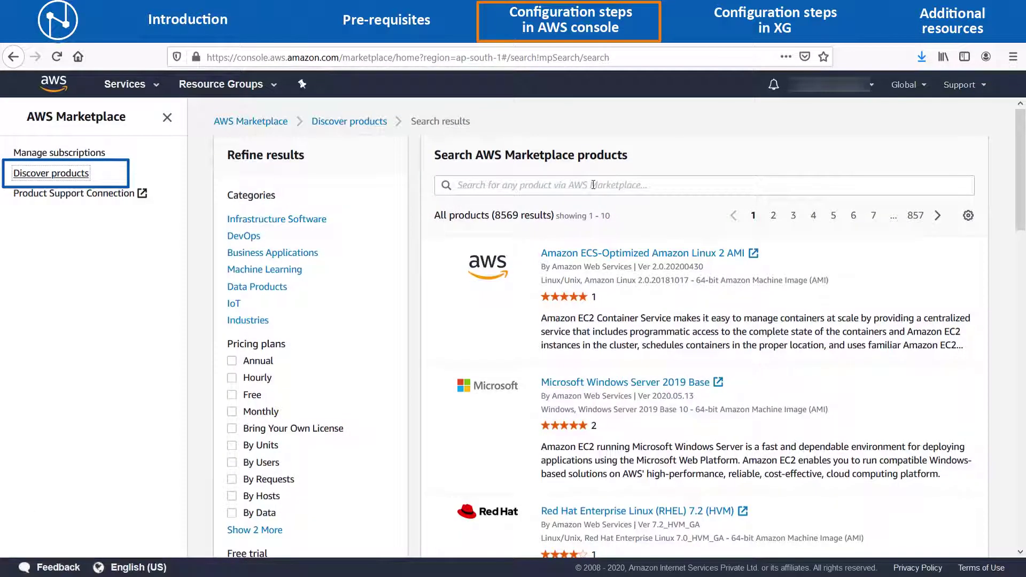
click(593, 185)
text(Sophos XG)
key(Return)
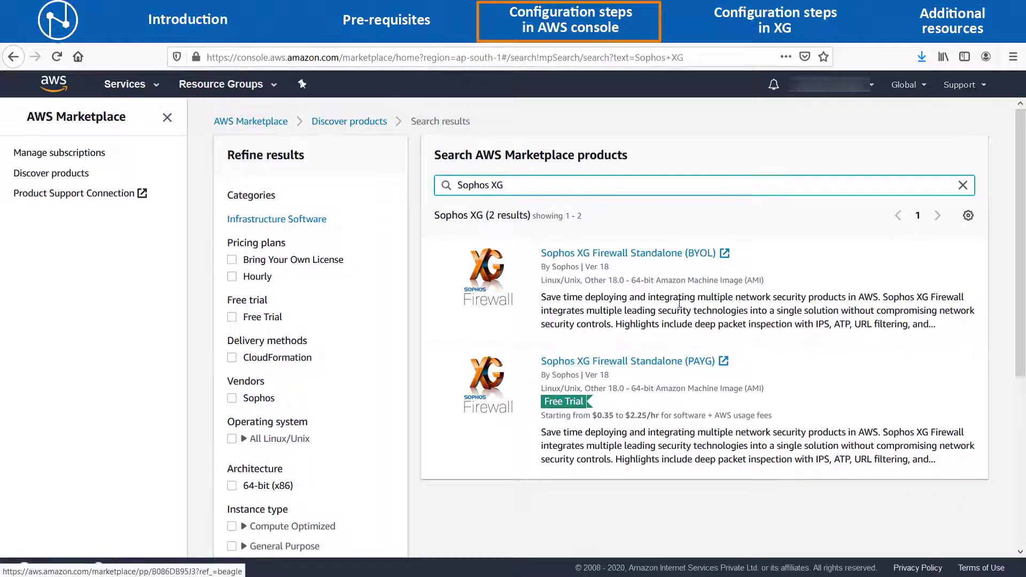
Subscribe to Sophos XG Firewall Standalone (BYOL) and continue to its configuration.
click(681, 259)
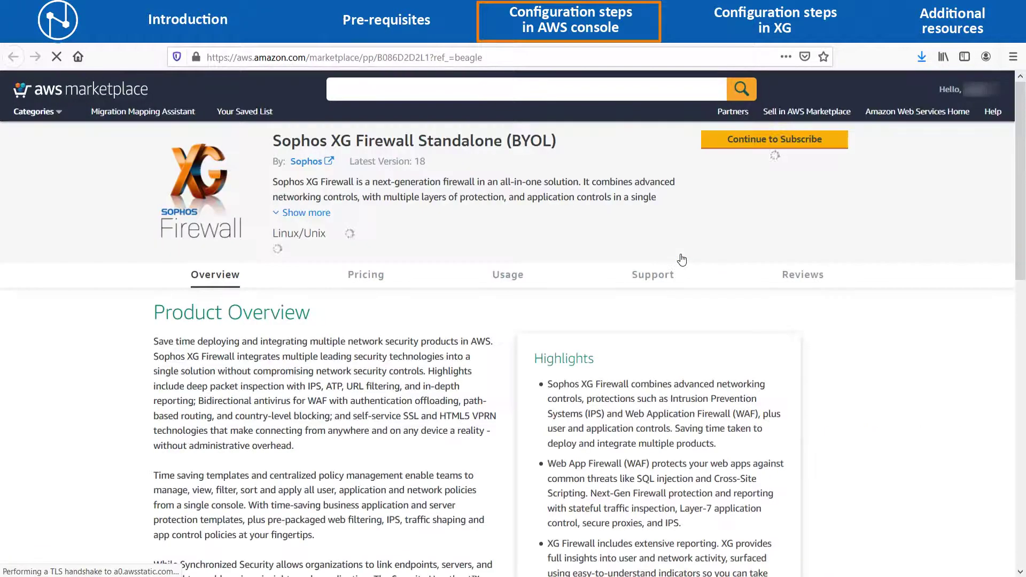
click(730, 147)
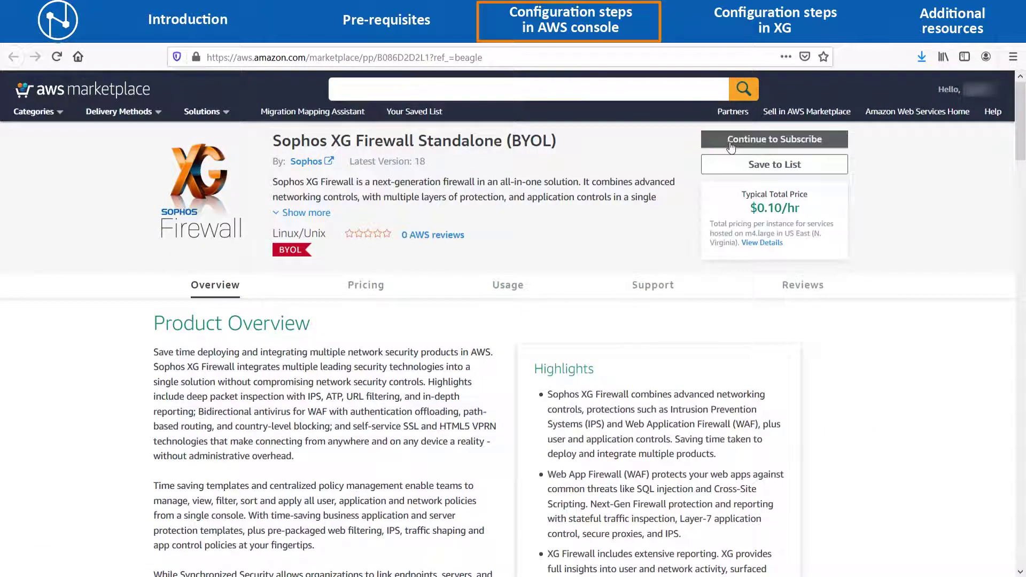
click(731, 147)
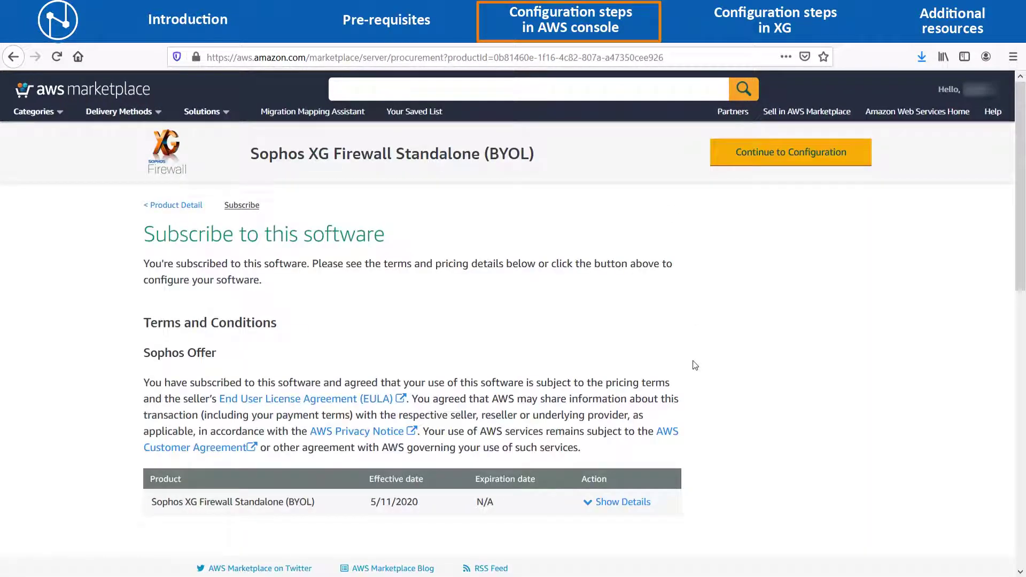
click(804, 165)
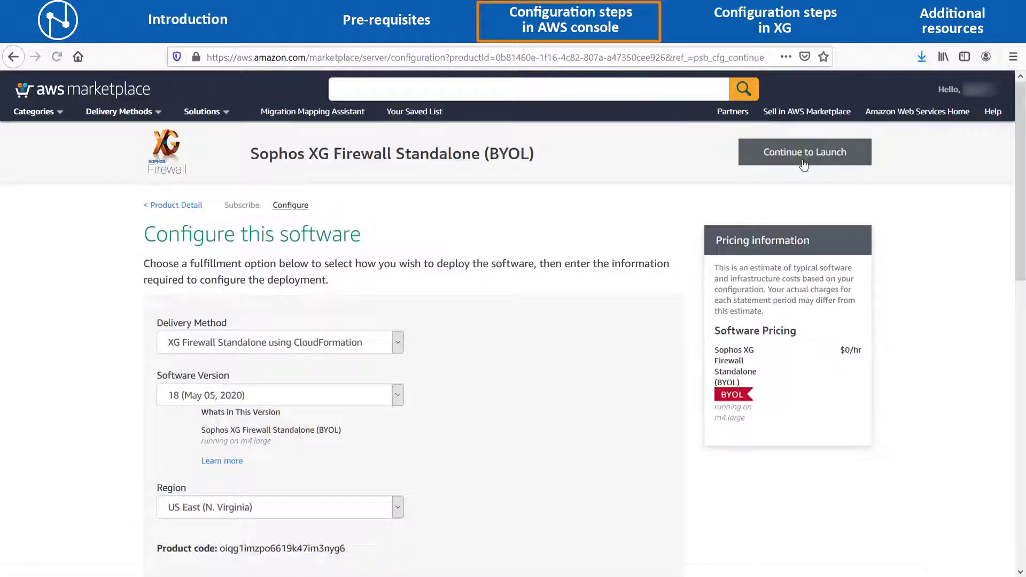
Keep CloudFormation delivery and set the region to Asia Pacific (Mumbai).
click(399, 344)
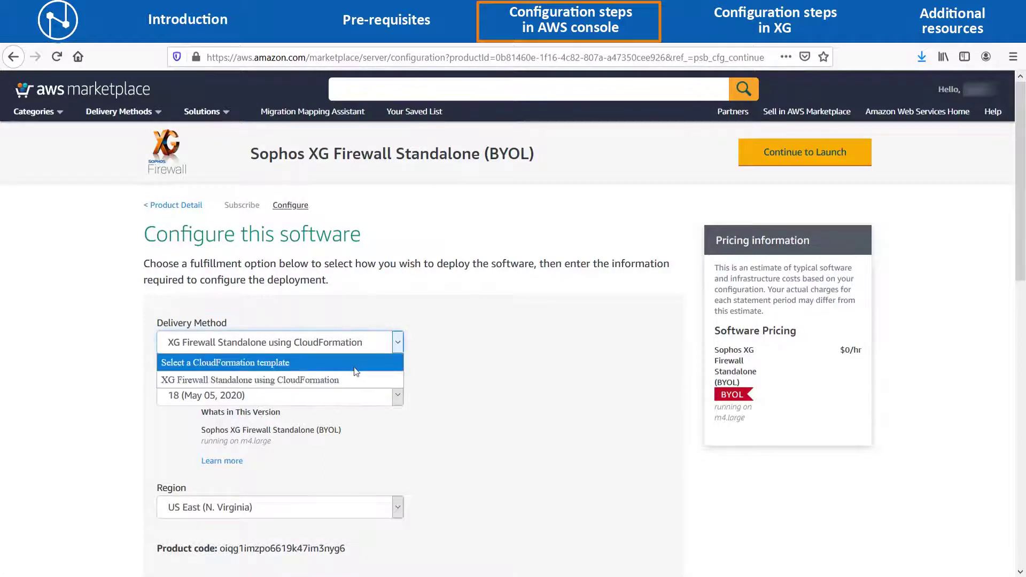
click(328, 381)
key(Tab)
scroll(427, 391, down, 3)
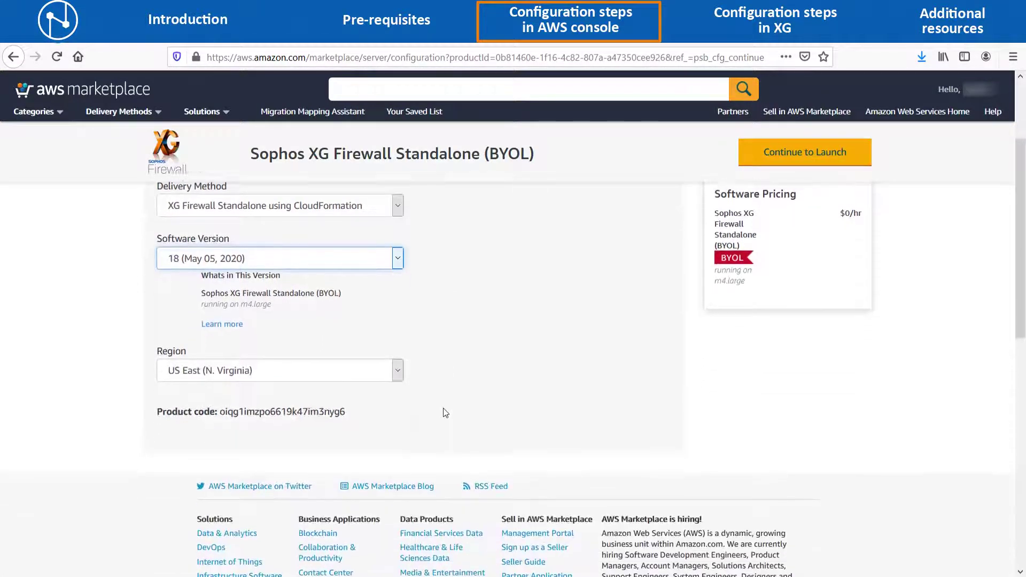
click(399, 366)
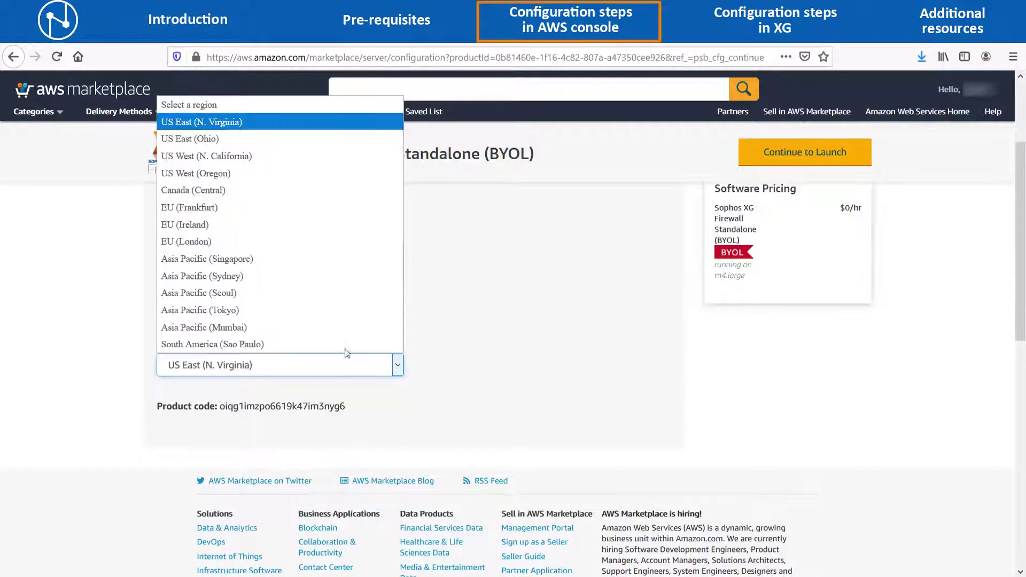
click(291, 329)
scroll(482, 361, up, 3)
Choose Launch CloudFormation as the launch action and launch the firewall.
click(805, 151)
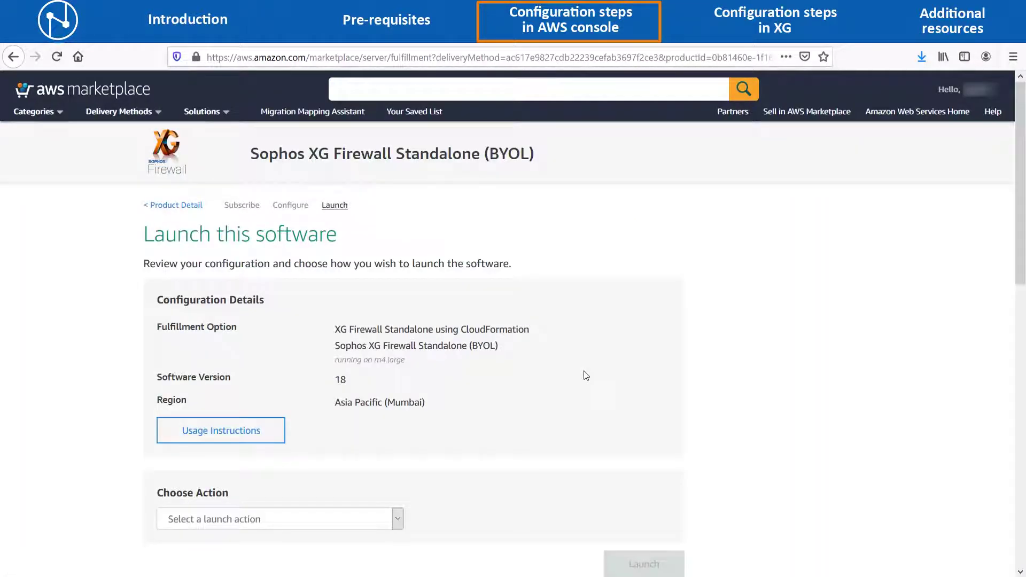
scroll(586, 377, down, 1)
click(398, 487)
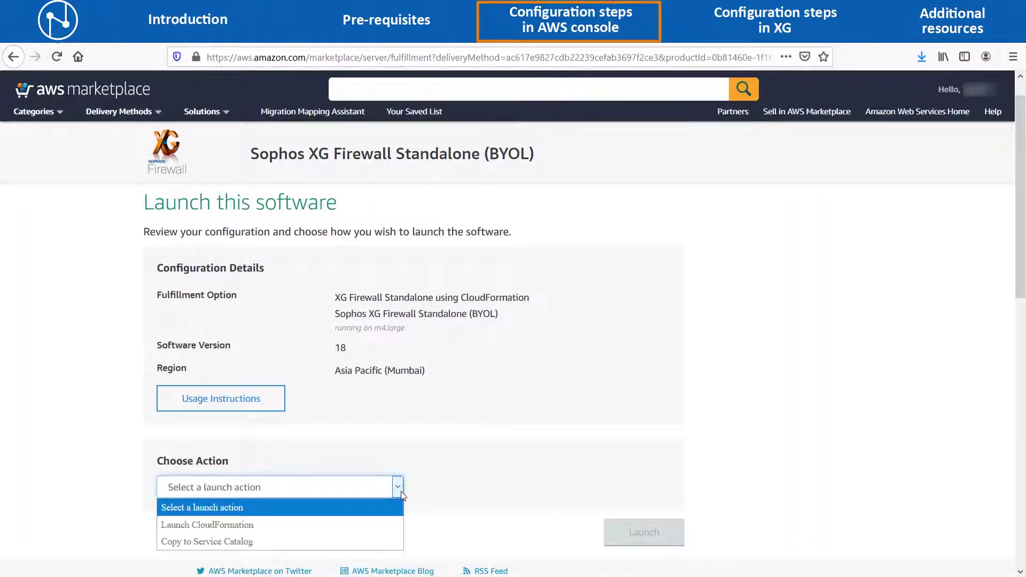
click(249, 524)
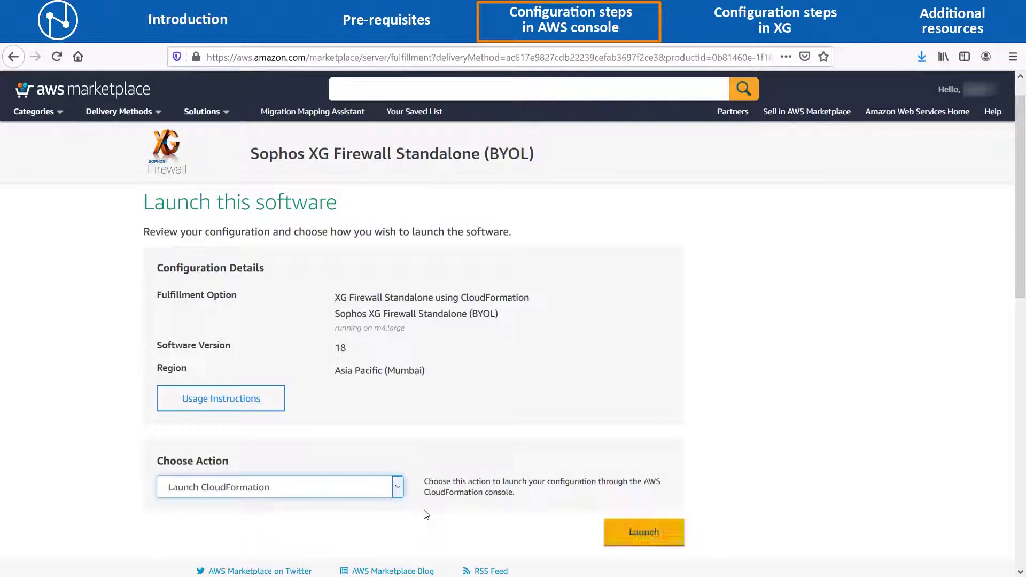
click(626, 531)
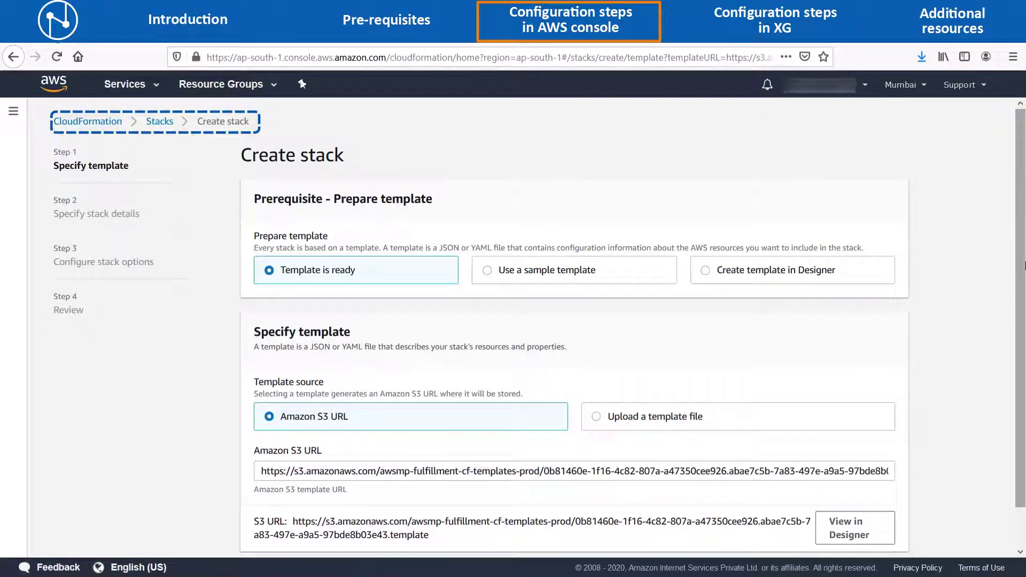
Accept the prefilled template, name the stack XG-v18 and enter 'default' as Instance Size.
scroll(1024, 266, down, 1)
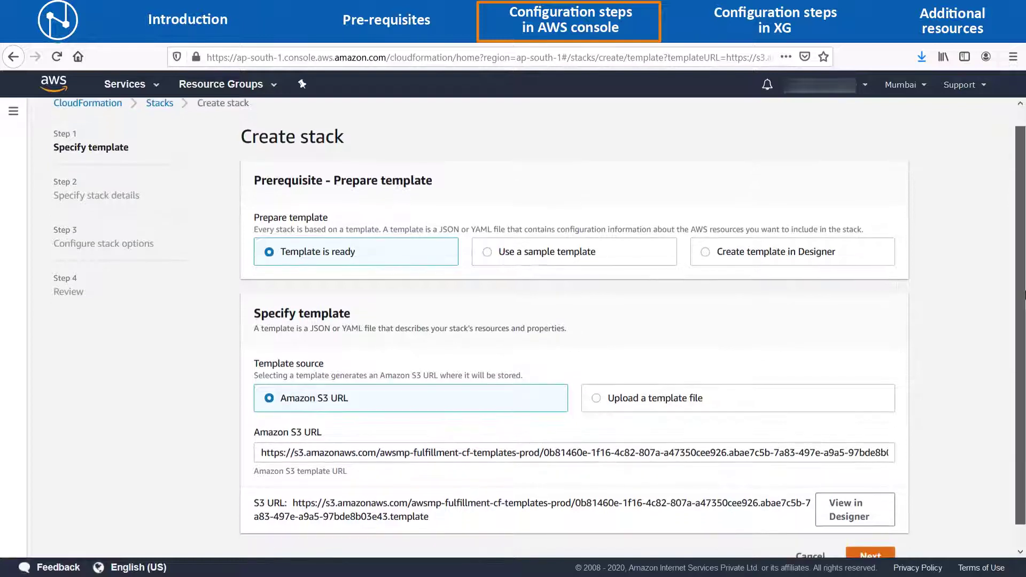
scroll(1024, 299, down, 1)
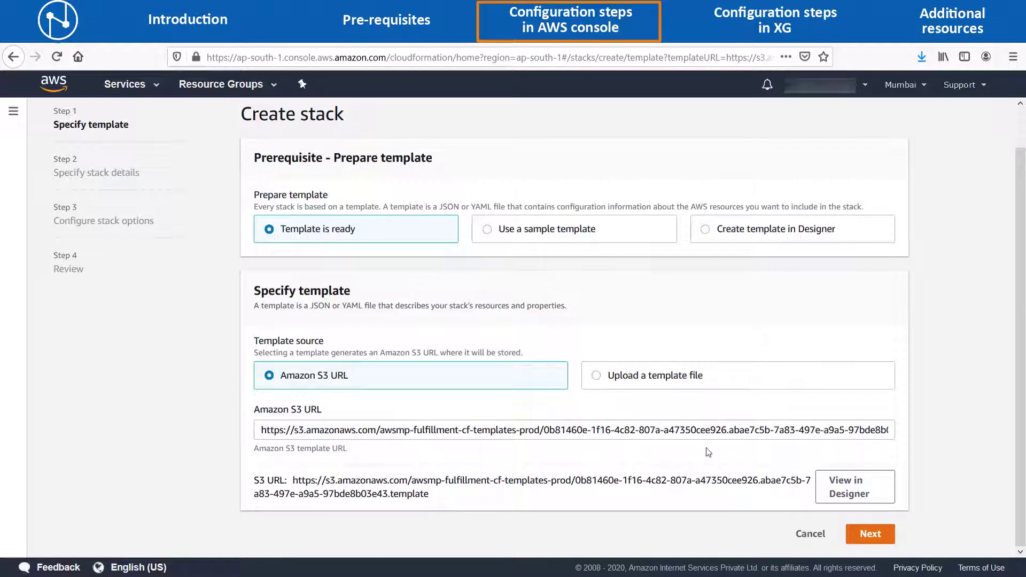
click(864, 535)
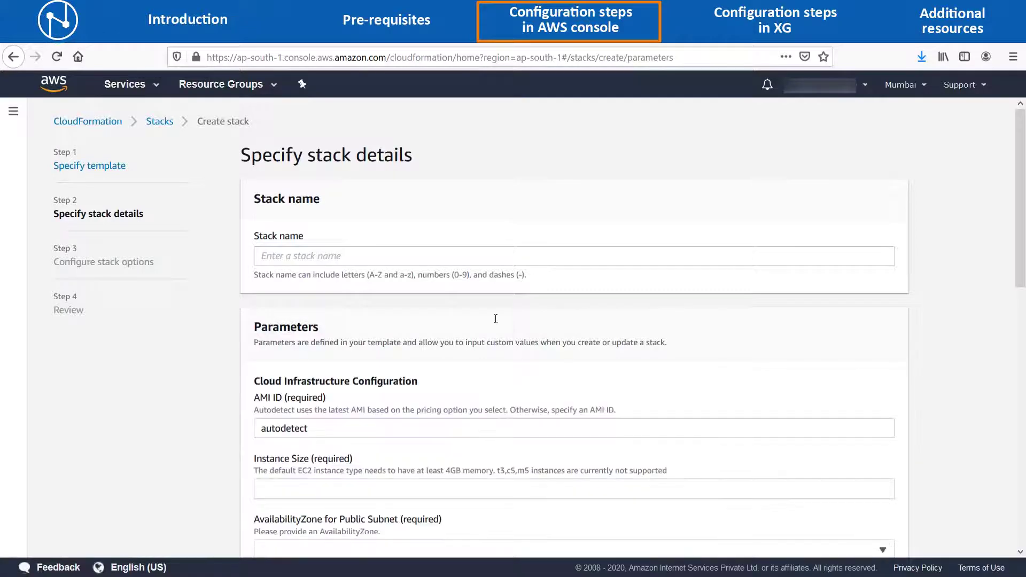
click(398, 256)
text(XG-v18)
scroll(409, 335, down, 3)
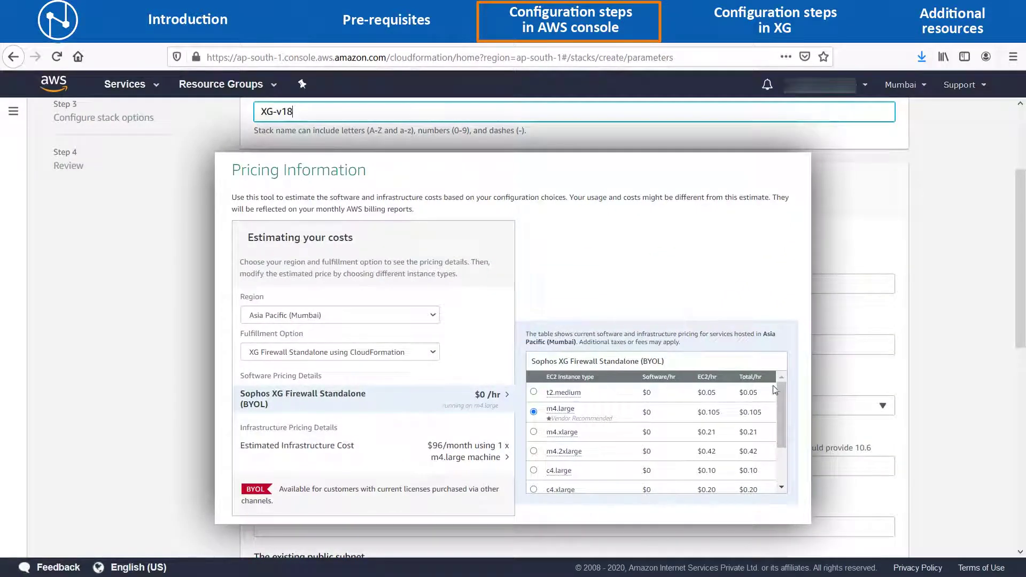
mouse_move(780, 392)
mouse_down()
mouse_move(780, 448)
mouse_move(780, 408)
mouse_up()
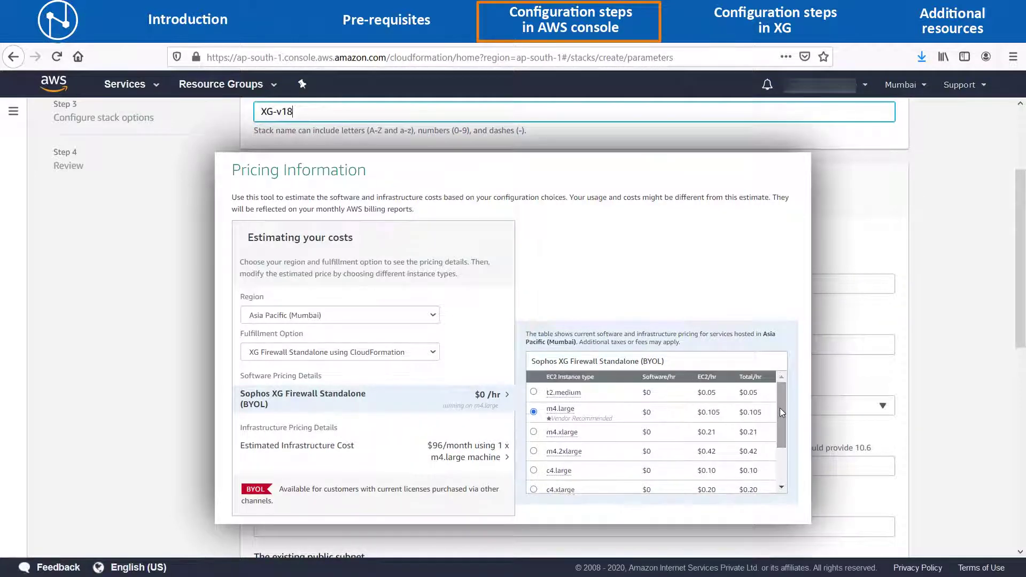
click(348, 345)
text(default)
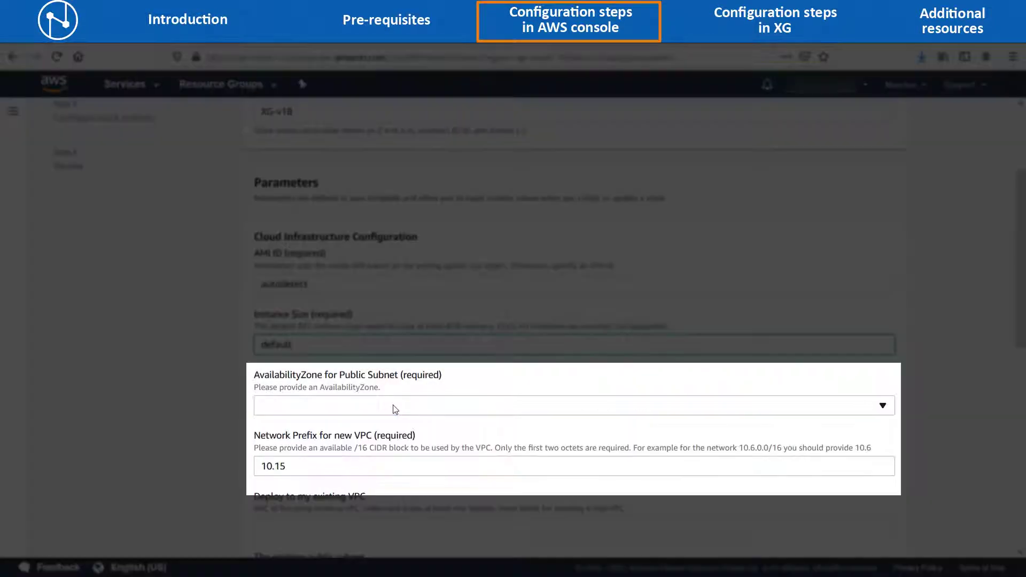
Select availability zone ap-south-1a, change the network prefix to 20, and review the VPC and subnet fields.
click(394, 405)
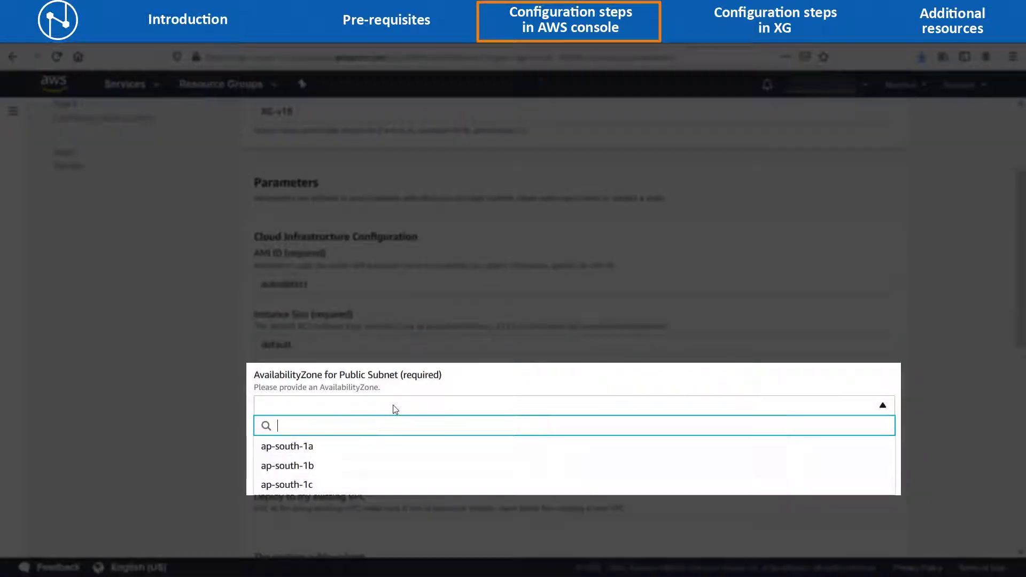
click(356, 452)
key(BackSpace)
key(BackSpace)
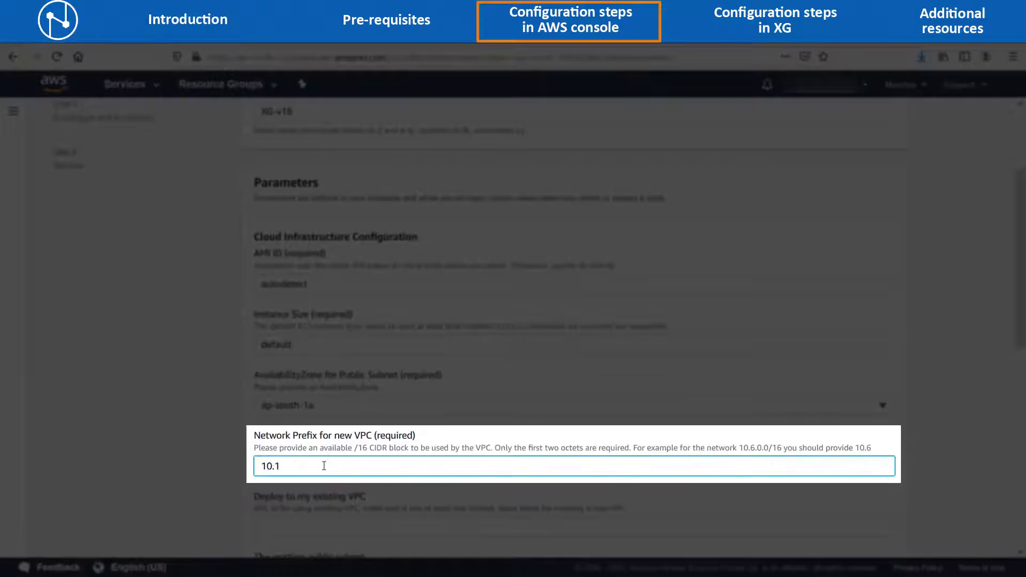
text(20)
scroll(324, 465, down, 3)
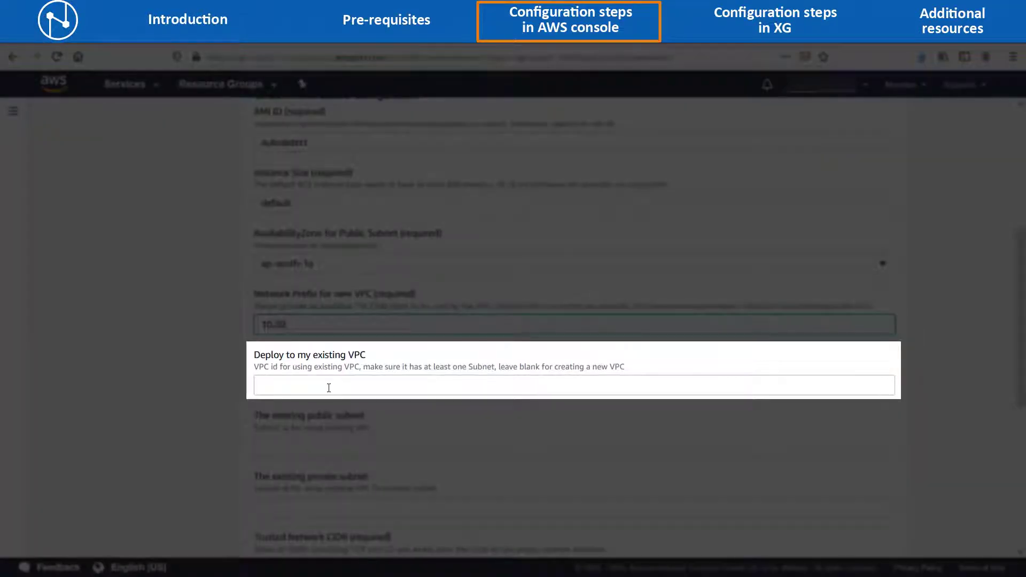
click(328, 388)
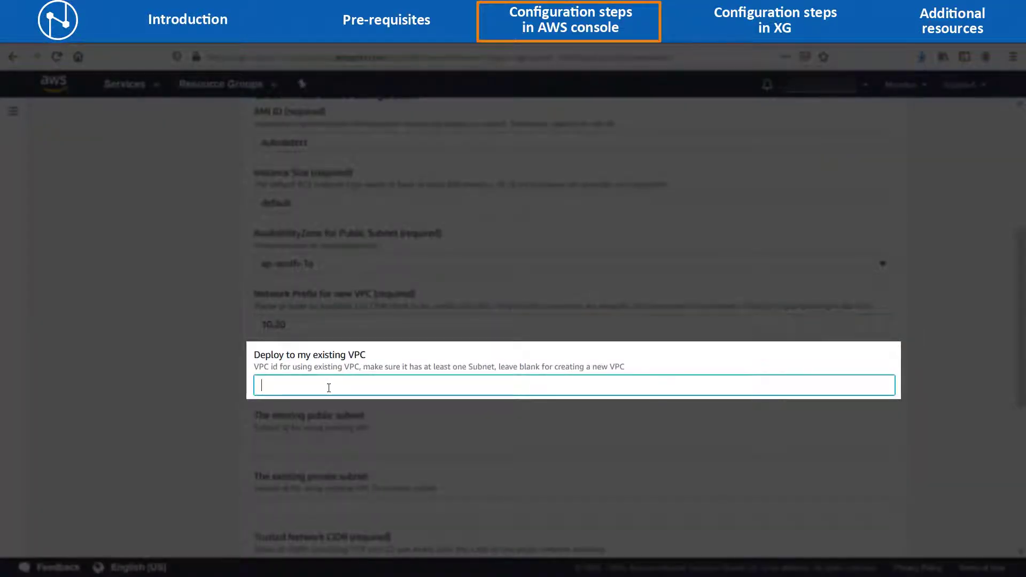
click(330, 440)
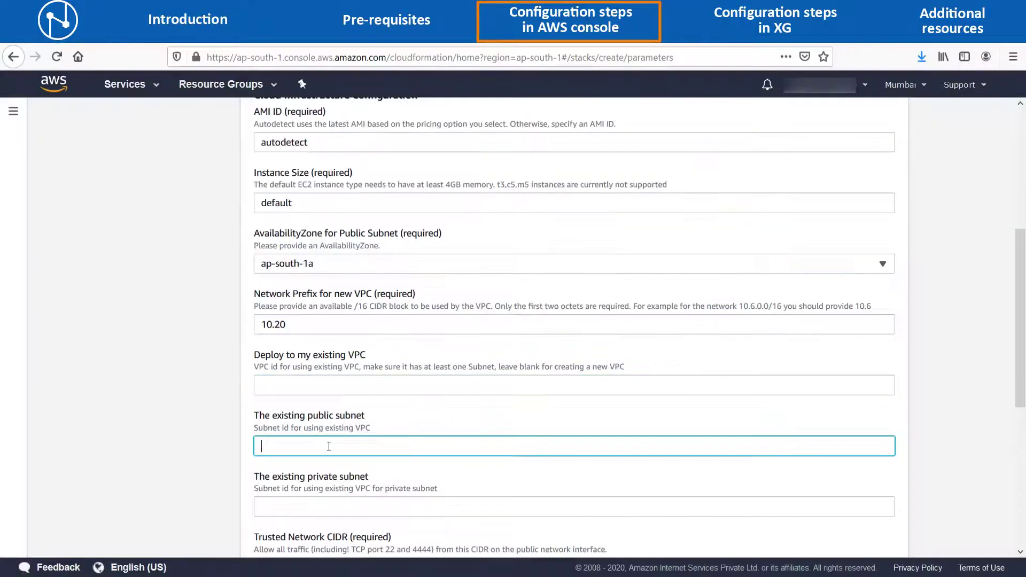
scroll(330, 441, down, 3)
click(337, 381)
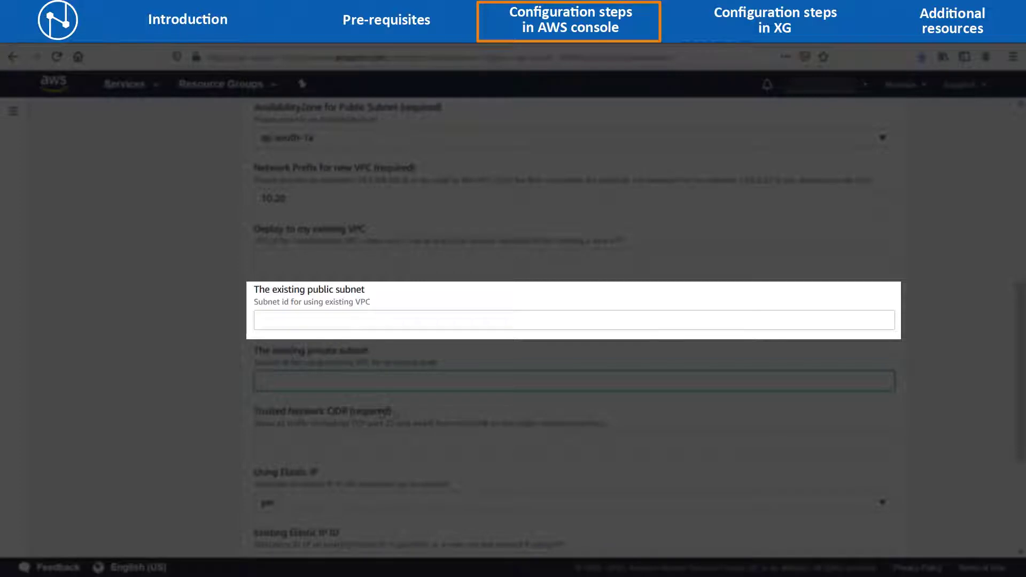
click(403, 439)
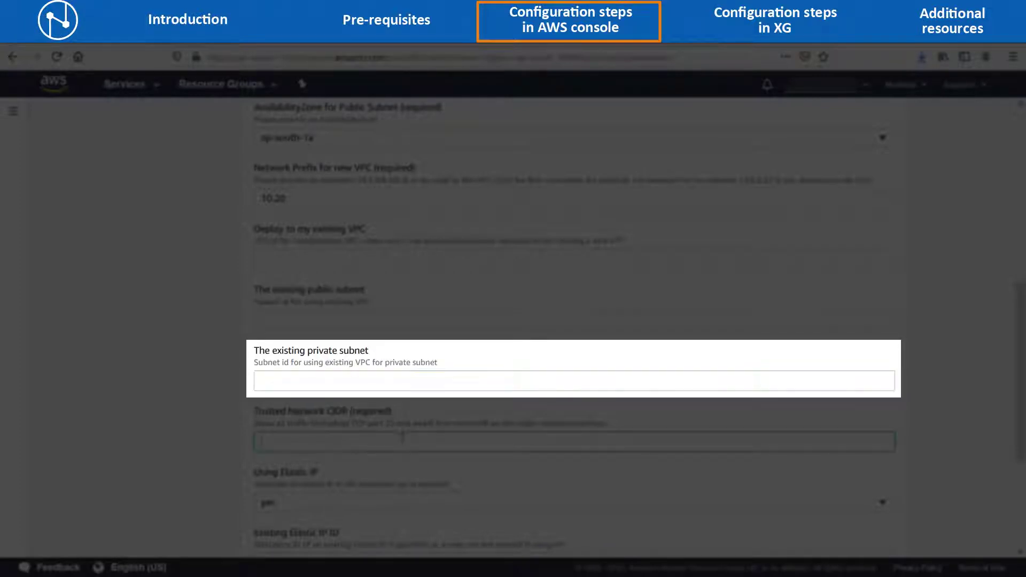
scroll(403, 439, down, 2)
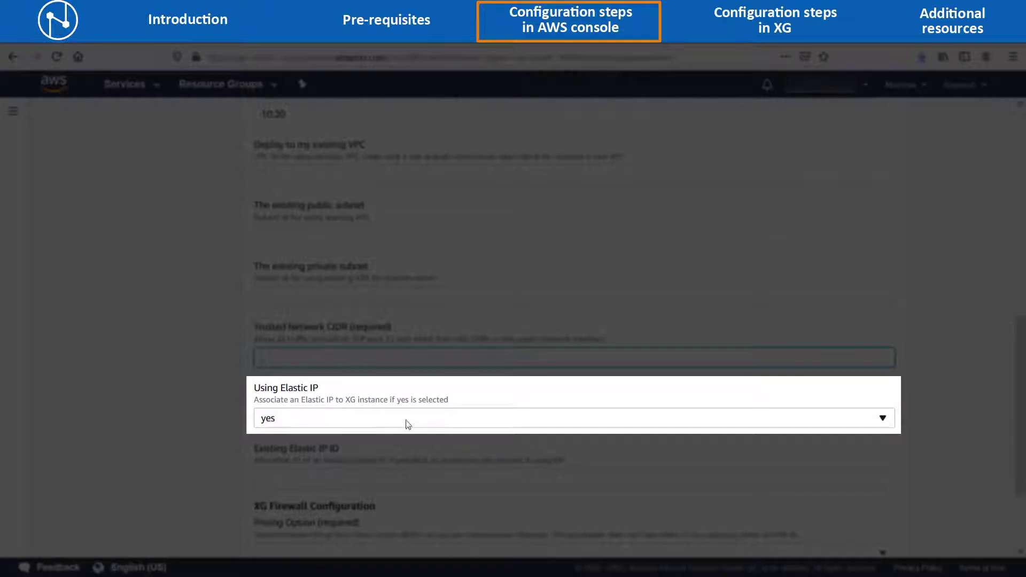
Keep Using Elastic IP at yes and set Trusted Network CIDR to 0.0.0.0/0.
click(408, 424)
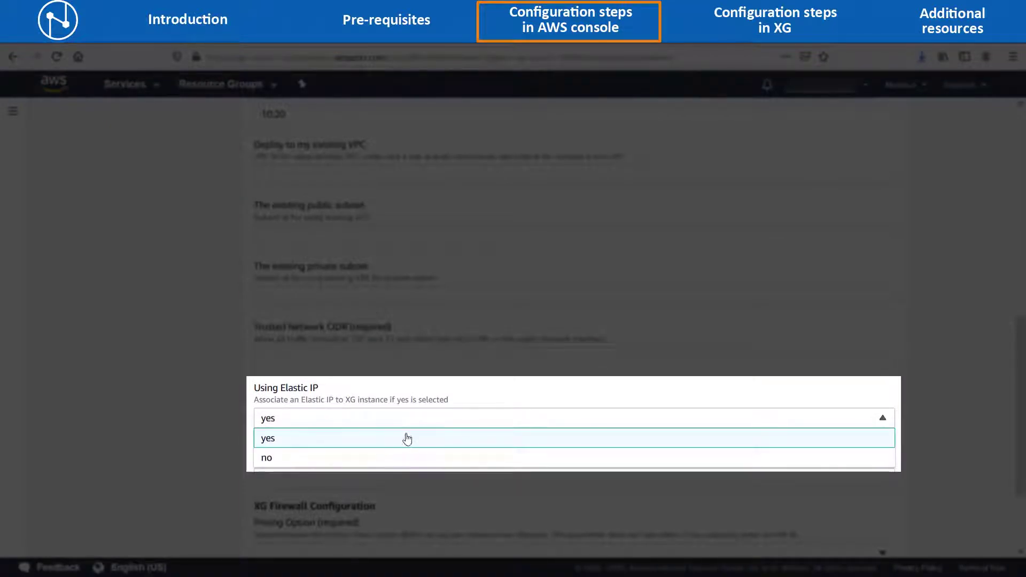
click(408, 423)
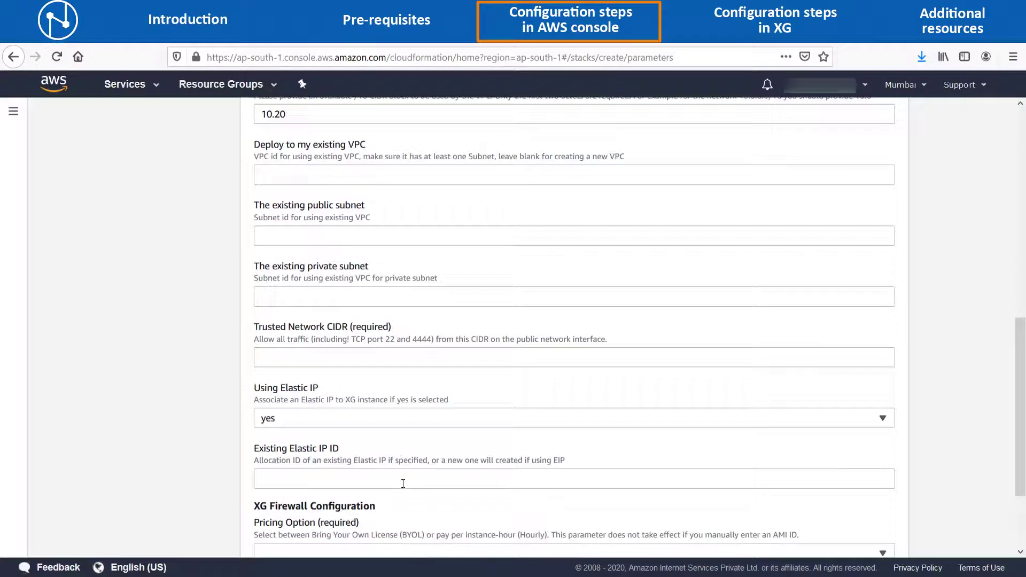
click(404, 479)
click(331, 358)
text(0.0.0/0)
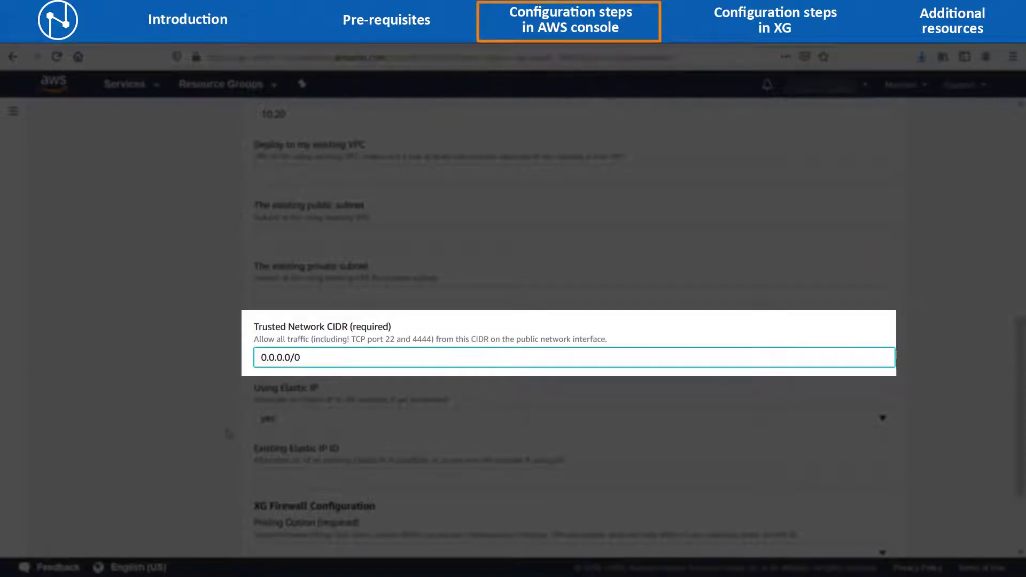
Choose BYOL pricing and the xg-key-pair SSH key, and proceed to stack options.
scroll(229, 433, down, 3)
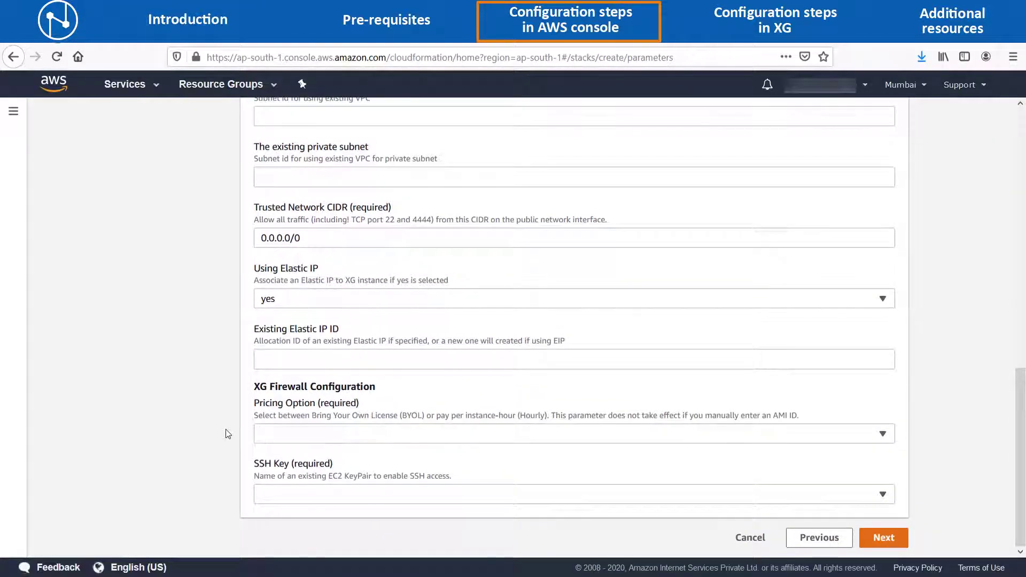
click(402, 435)
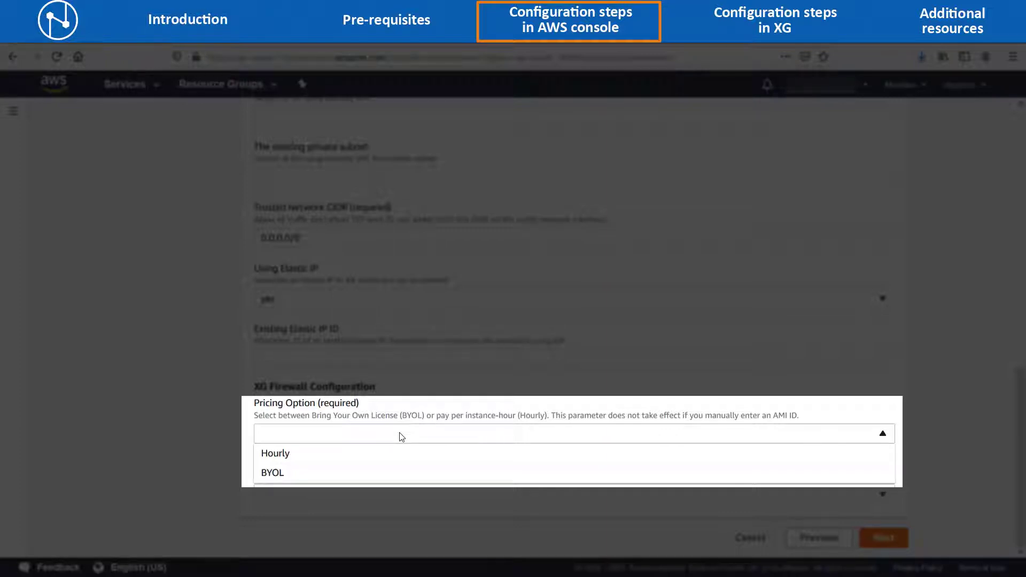
click(363, 477)
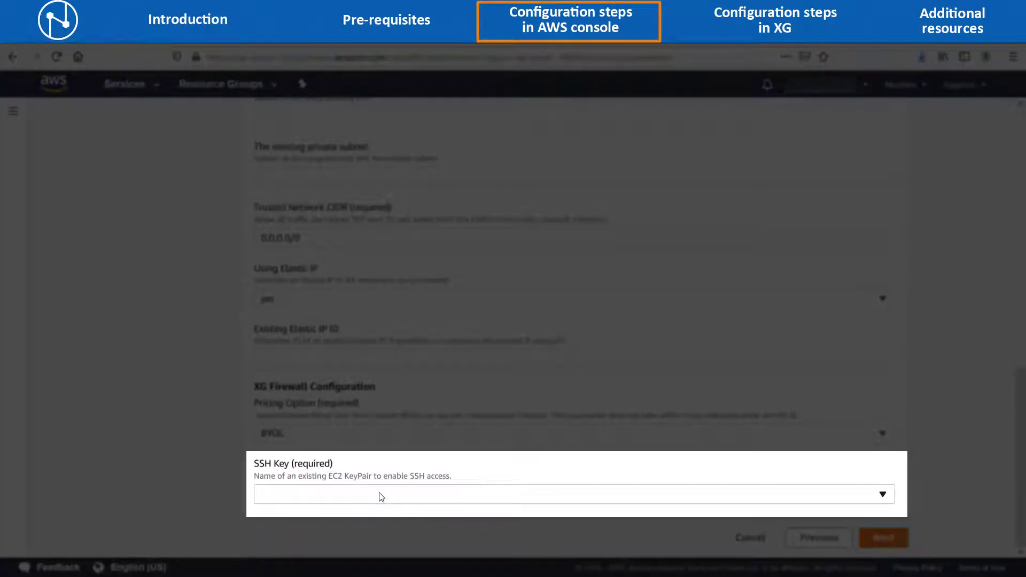
click(380, 494)
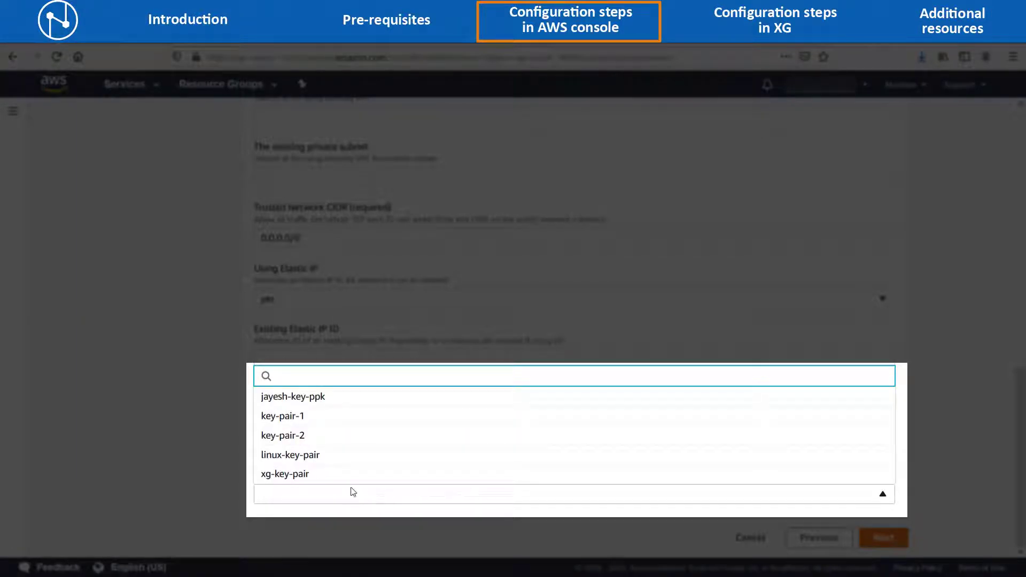
click(324, 475)
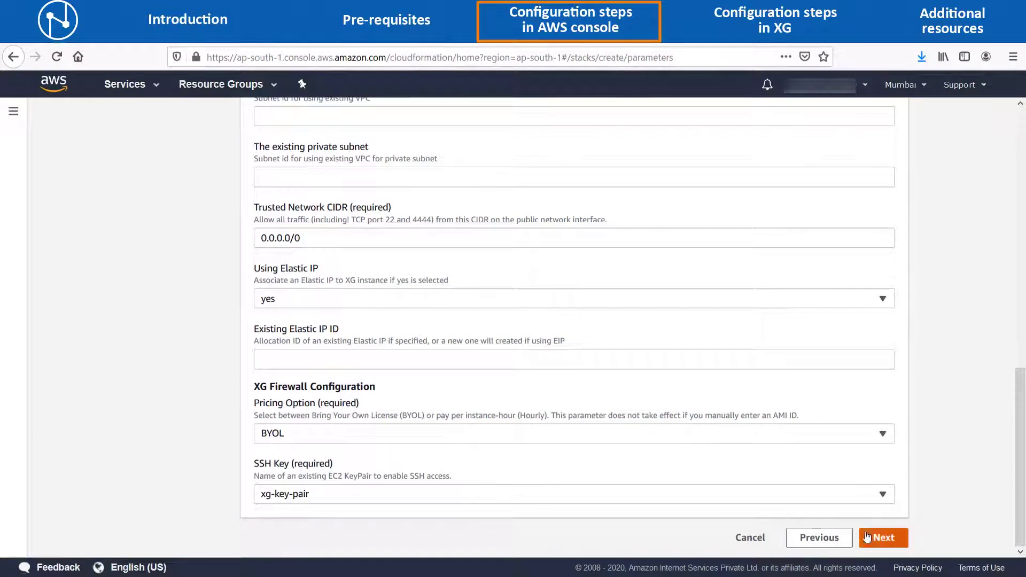
click(867, 537)
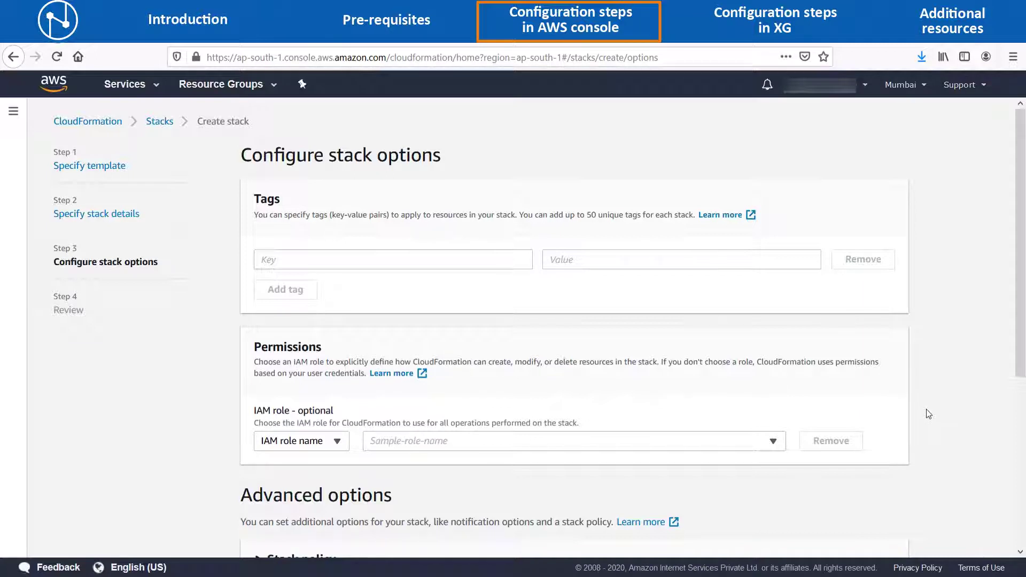
Add a stack tag with key Name and value XG-v18.
click(458, 260)
text(Name)
click(577, 260)
text(XG-v18)
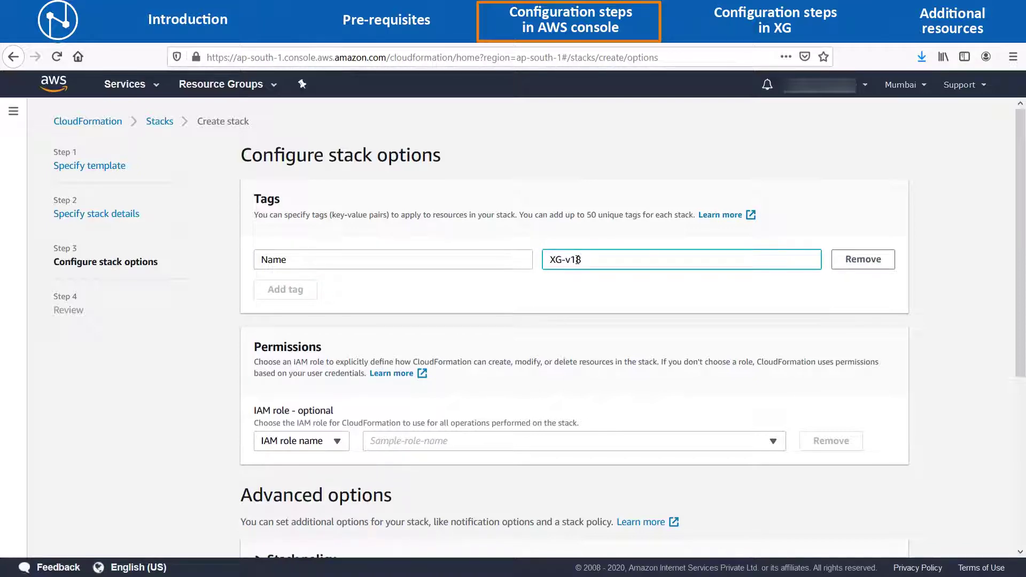
click(584, 291)
Review the stack settings and create the XG-v18 stack.
scroll(575, 387, down, 3)
scroll(575, 387, down, 1)
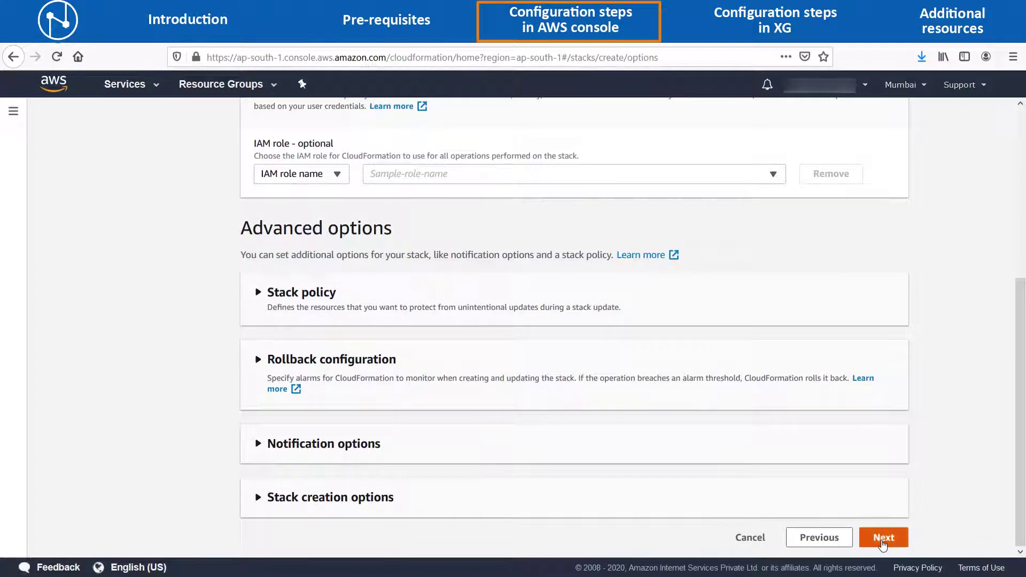
click(883, 538)
scroll(666, 415, down, 3)
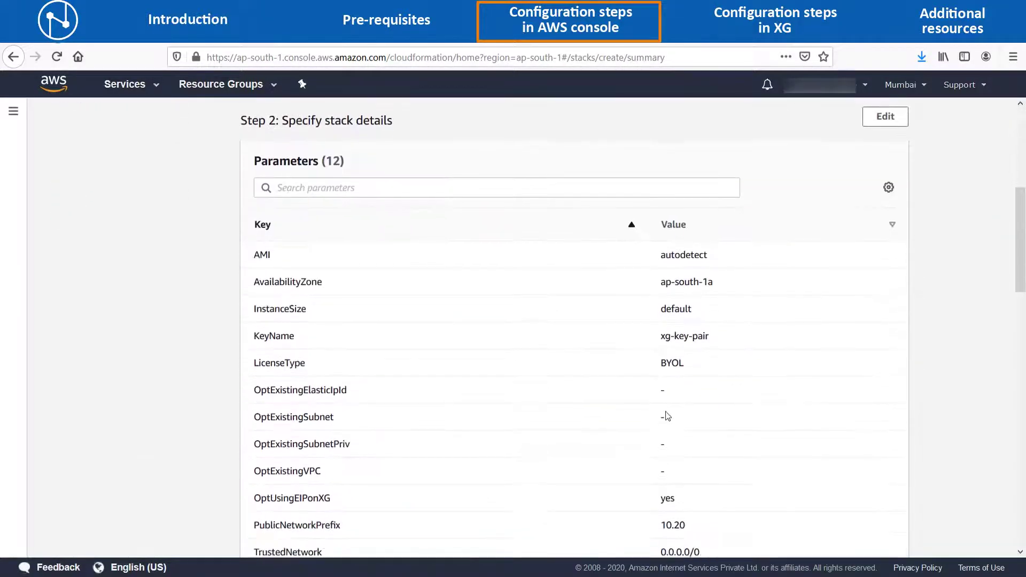
scroll(666, 415, down, 12)
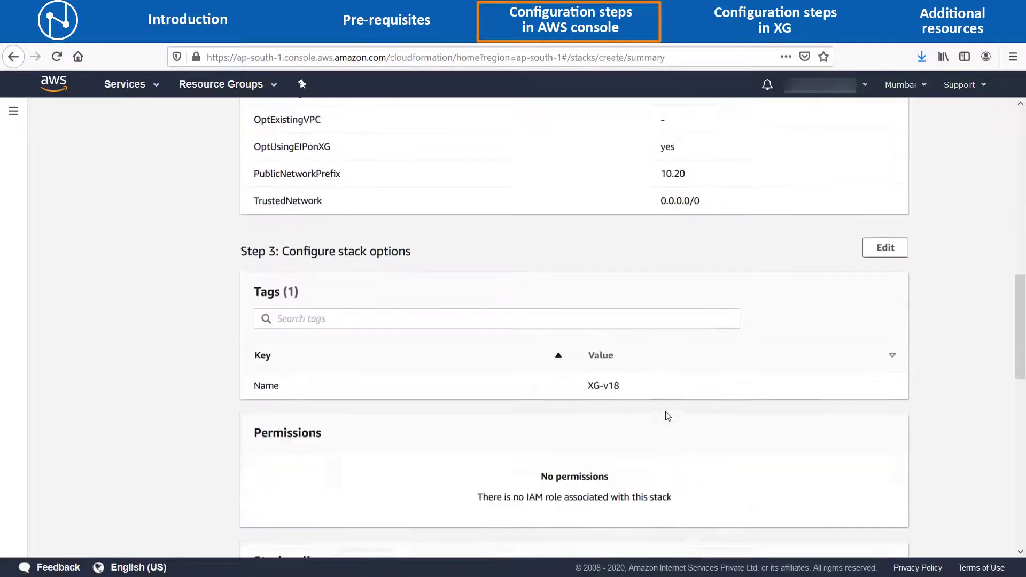
scroll(668, 416, down, 3)
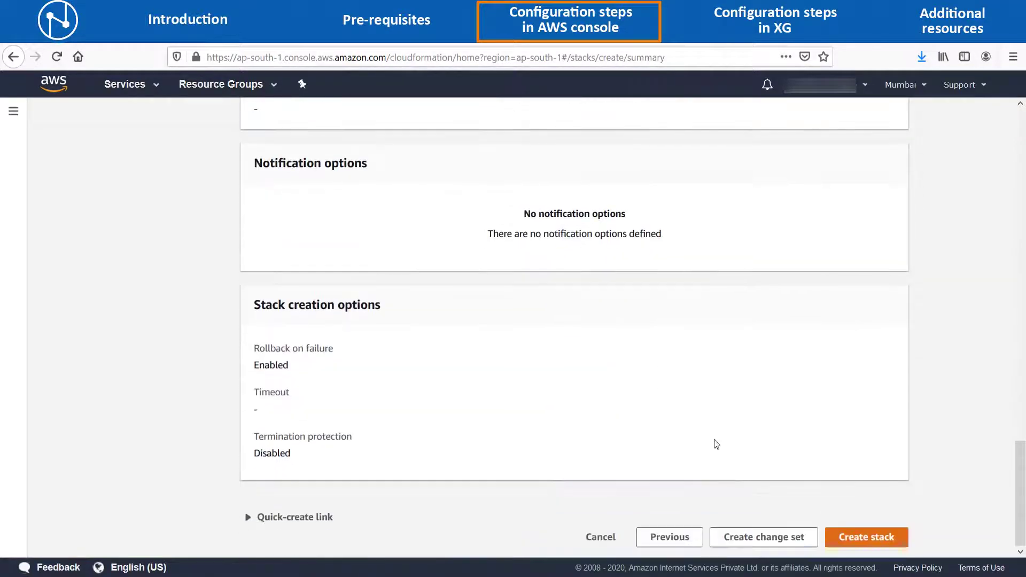
click(888, 538)
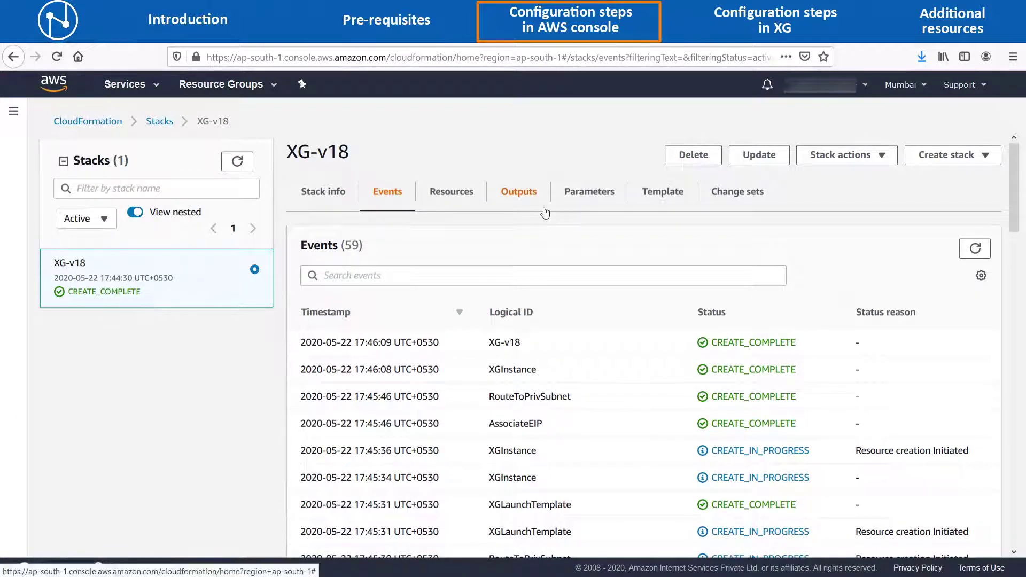
Show the XG-v18 stack outputs and select the PublicIPAddress 15.206.191.107.
click(524, 196)
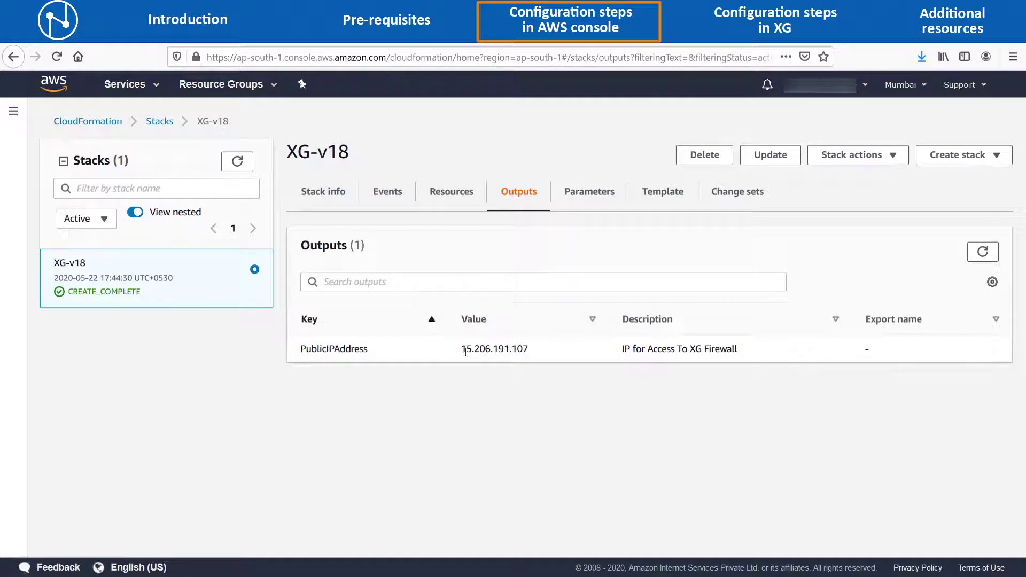
drag(465, 350, 528, 348)
click(463, 348)
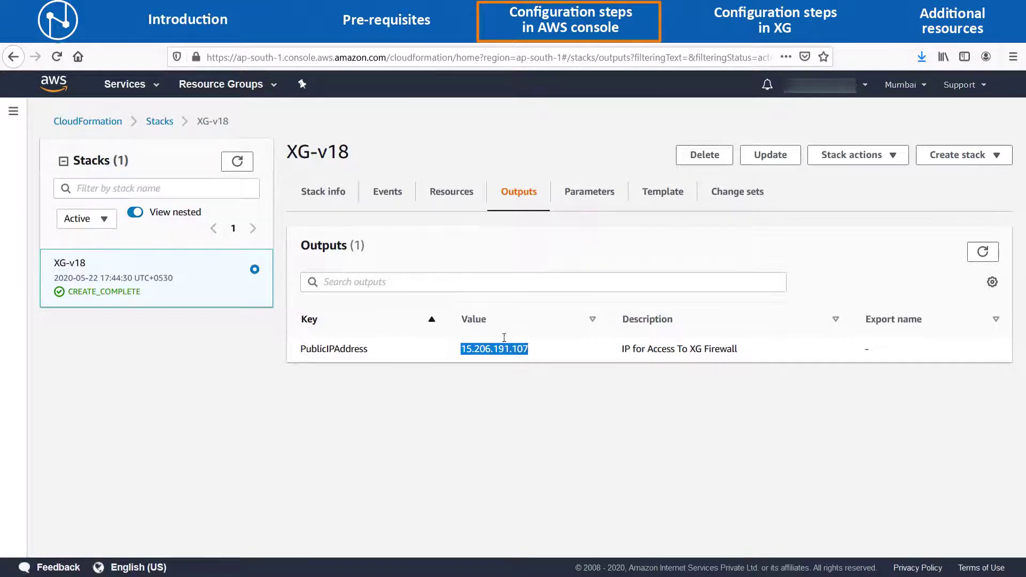
click(150, 86)
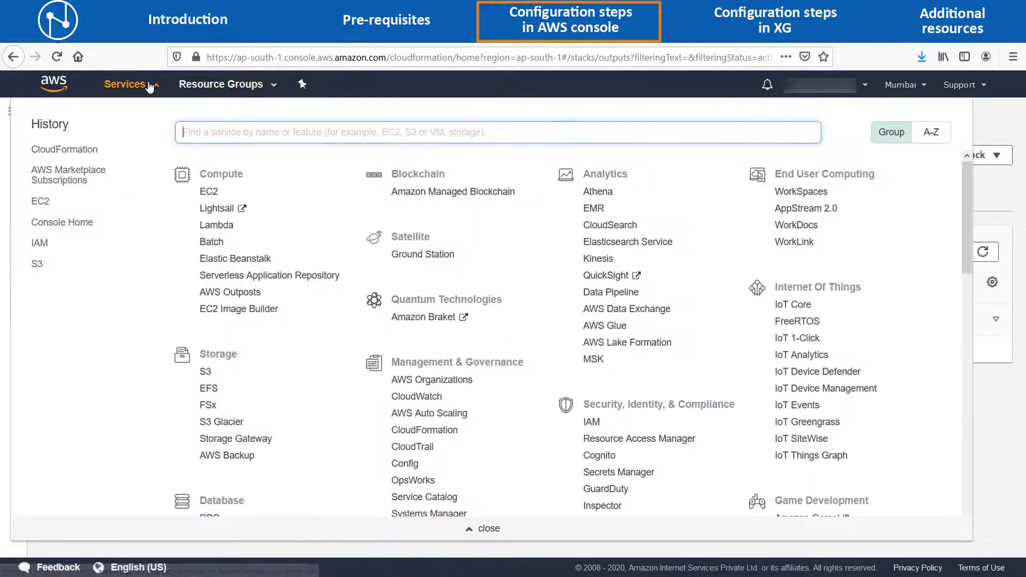
Copy the running XG-v18 instance's public IP 15.206.191.107 from EC2 and open a new tab.
click(210, 194)
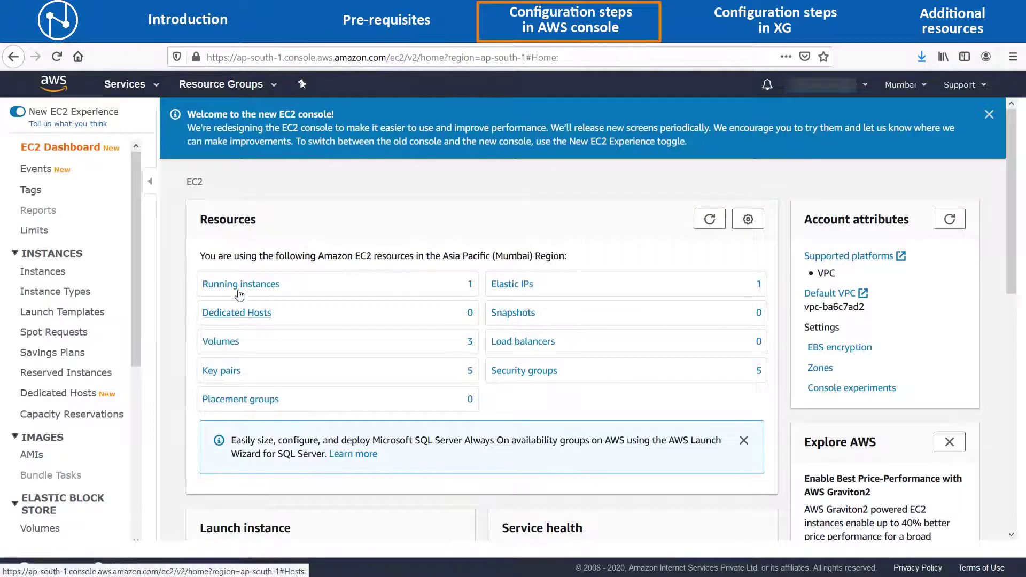
click(240, 286)
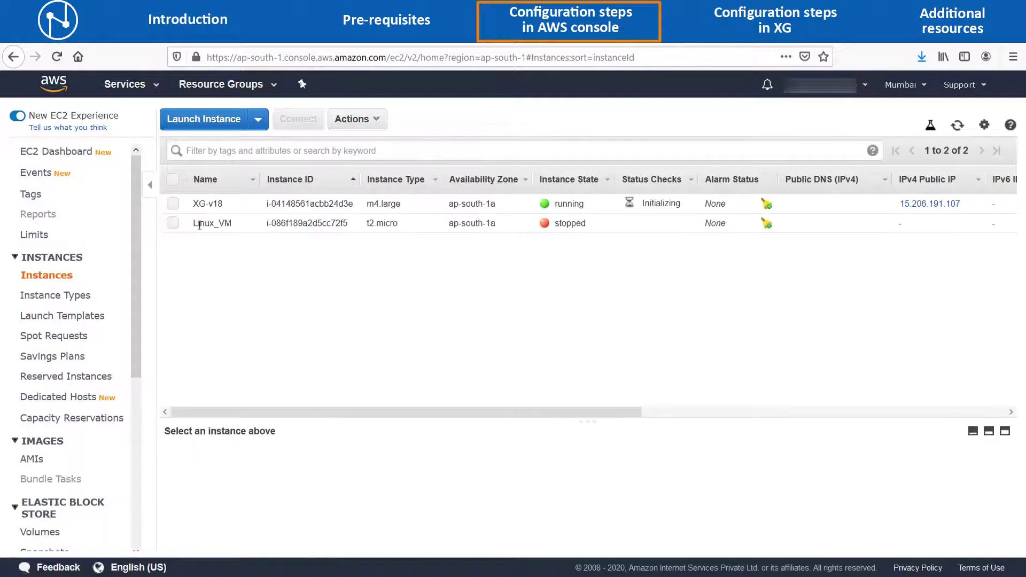
click(173, 203)
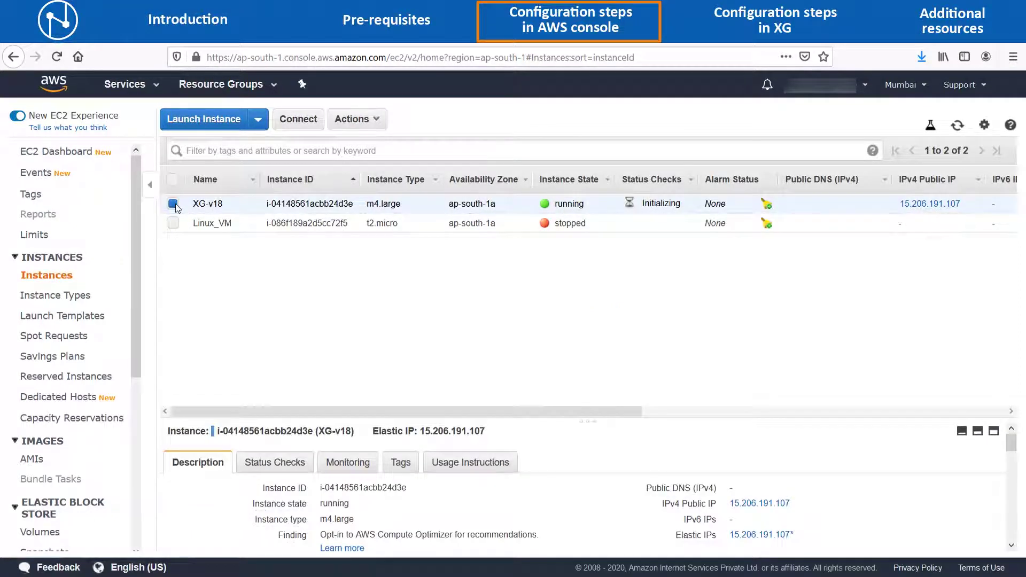
drag(589, 420, 591, 284)
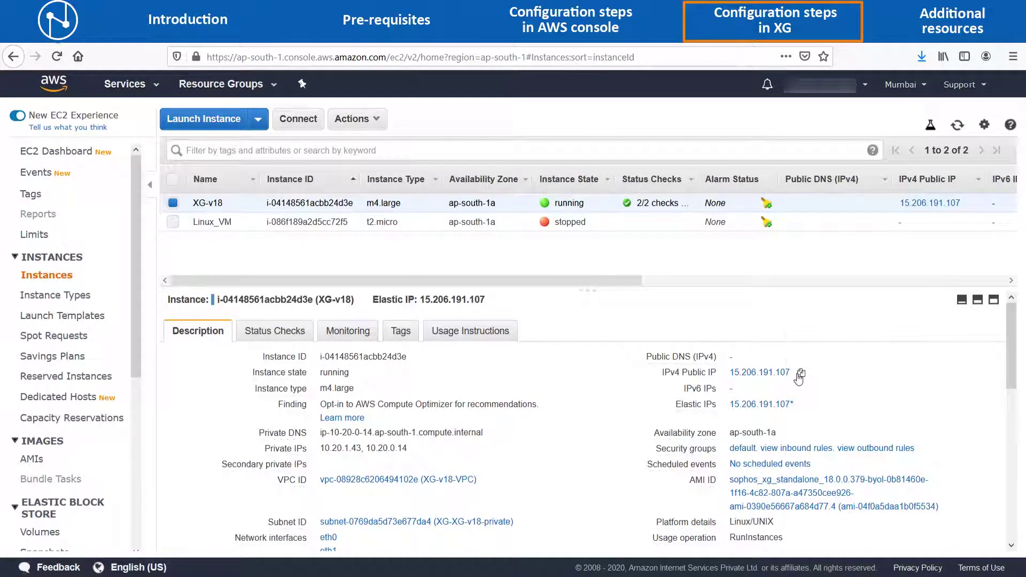
click(800, 375)
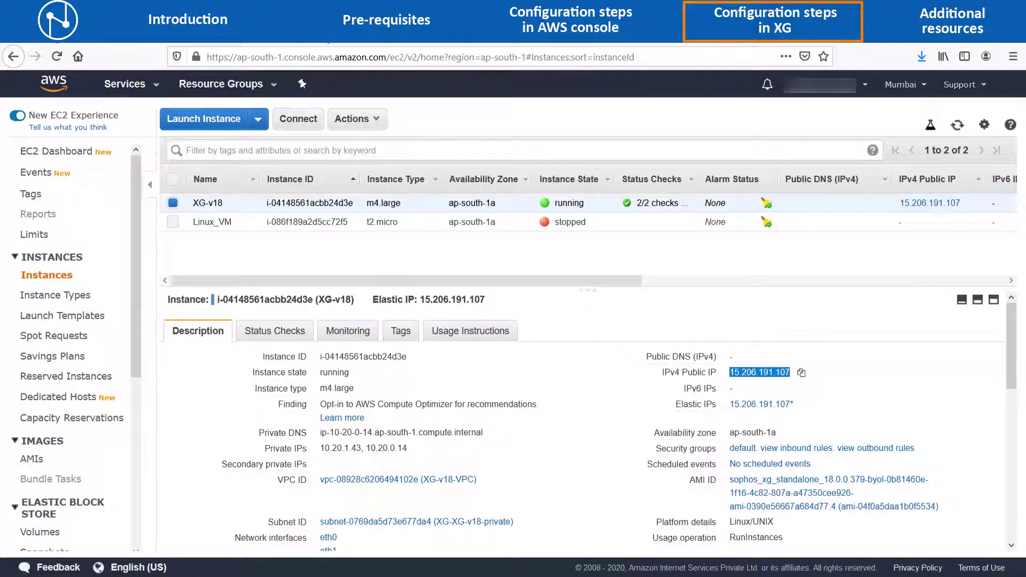
key(ctrl+t)
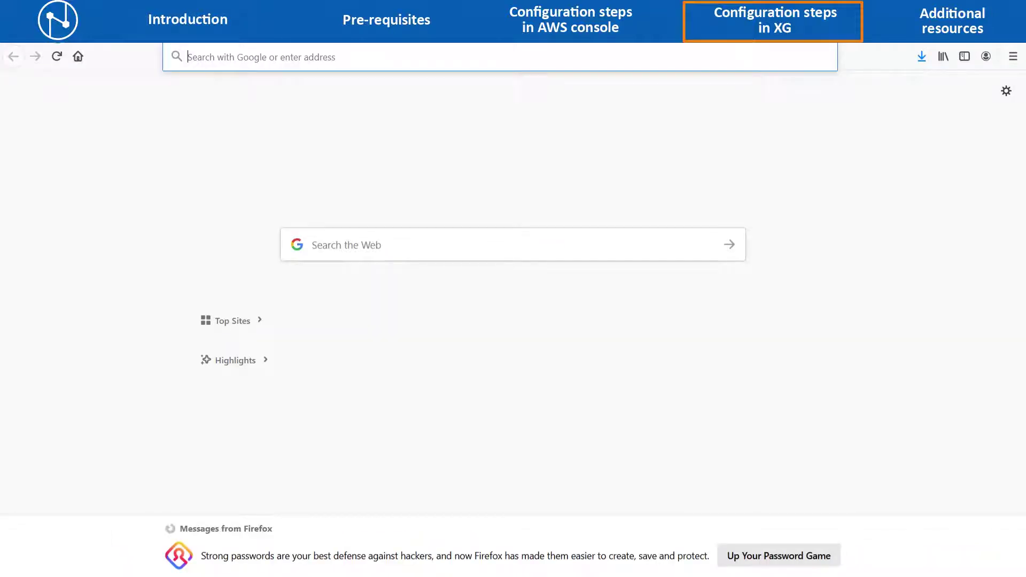
text(htt)
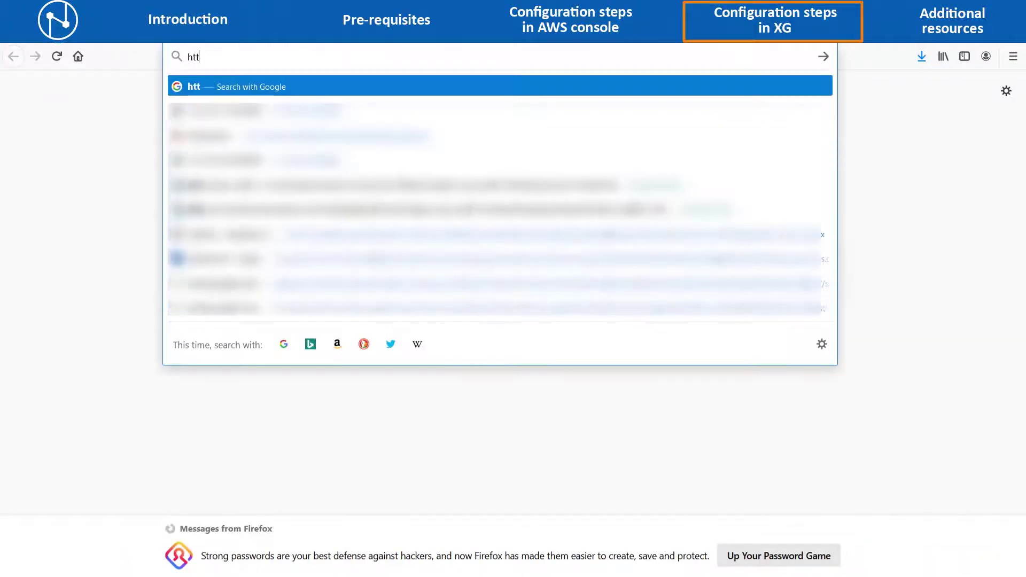
text(ps:)
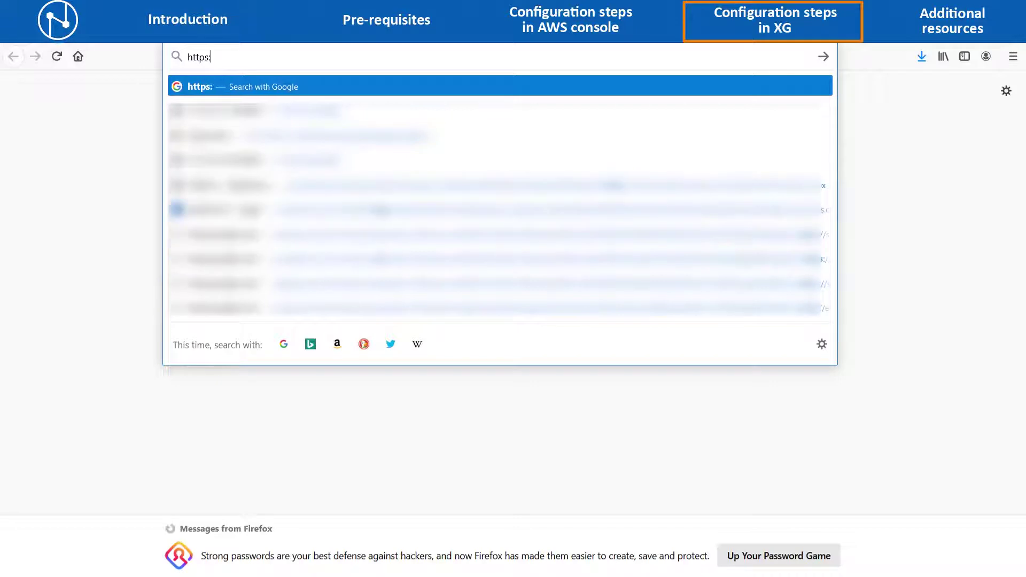
text(//15.206.191.107)
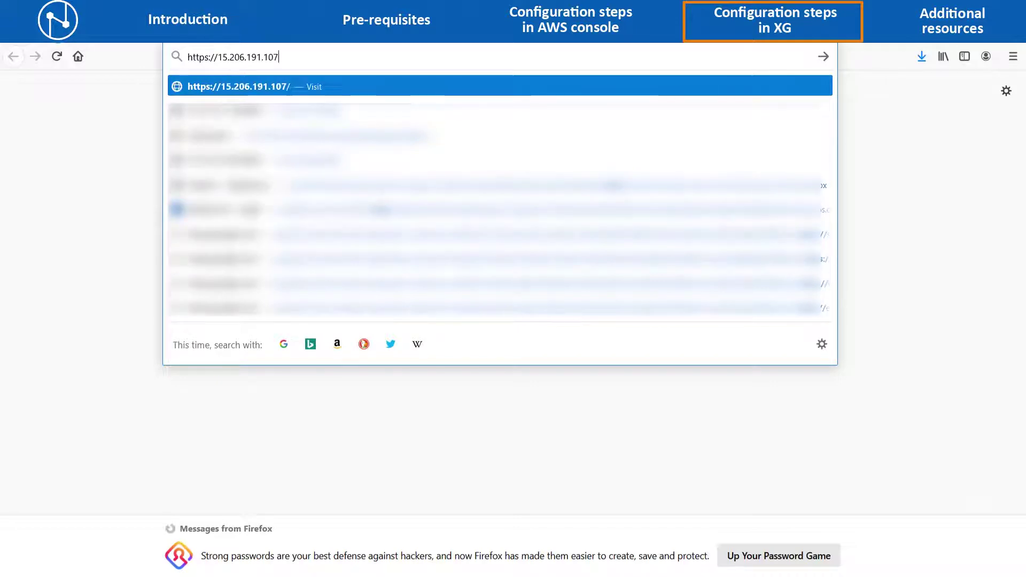
text(:)
text(4444)
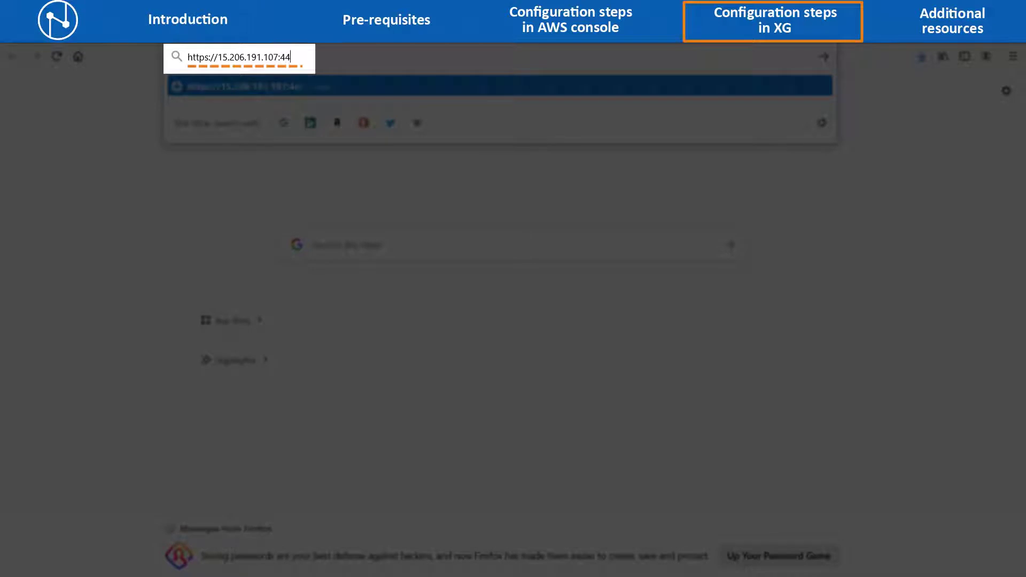
key(Return)
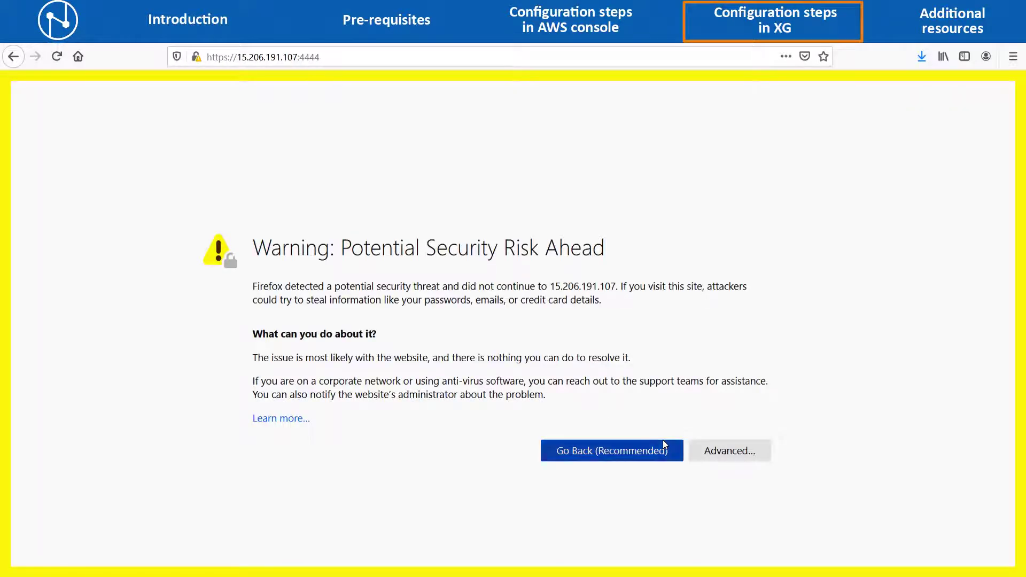
click(725, 451)
scroll(674, 497, down, 3)
click(672, 517)
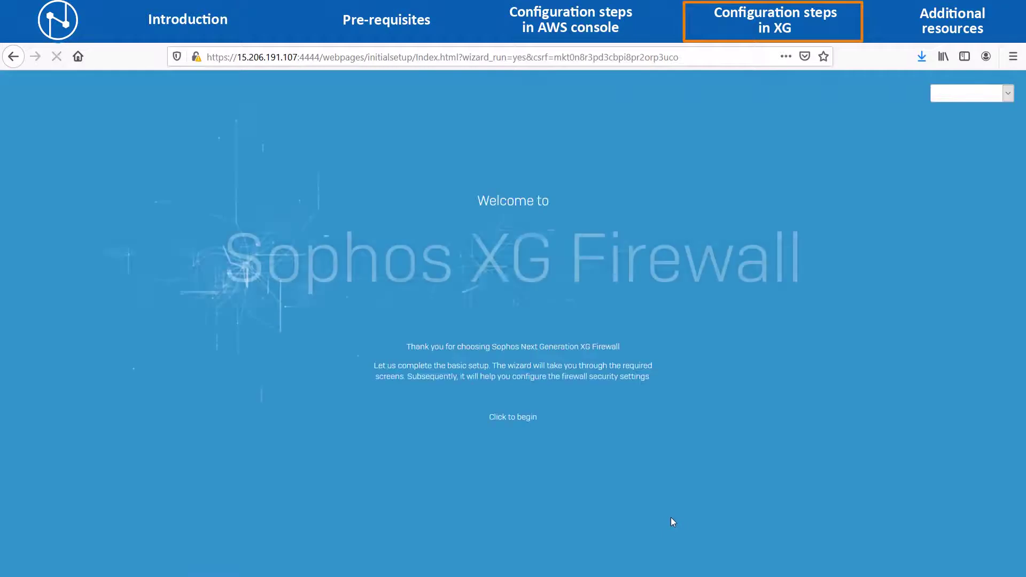
Set and confirm the admin password, disable automatic firmware install, and accept the EULA.
click(516, 420)
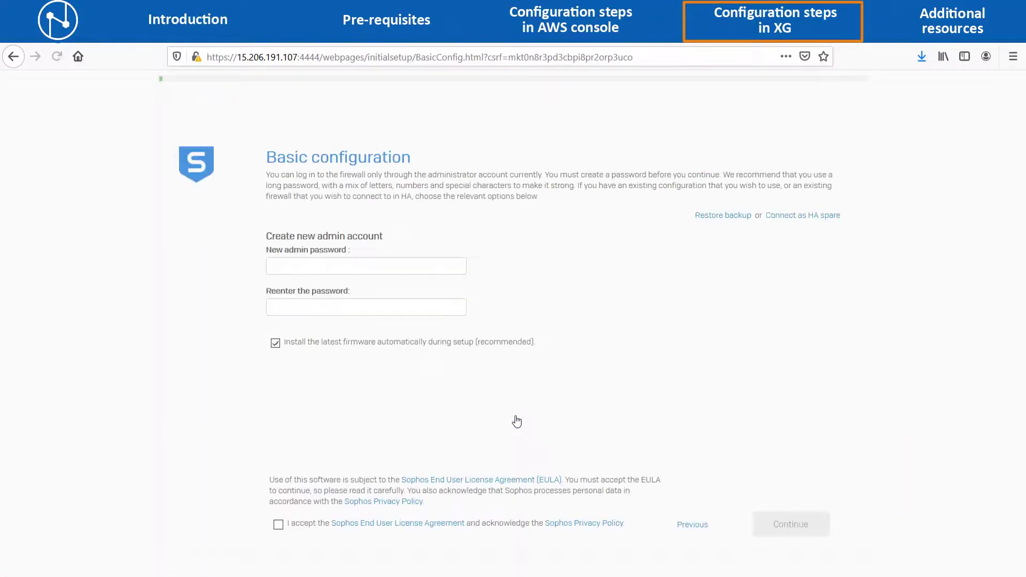
click(383, 268)
text(••••••••••)
key(Tab)
text(•••••••••)
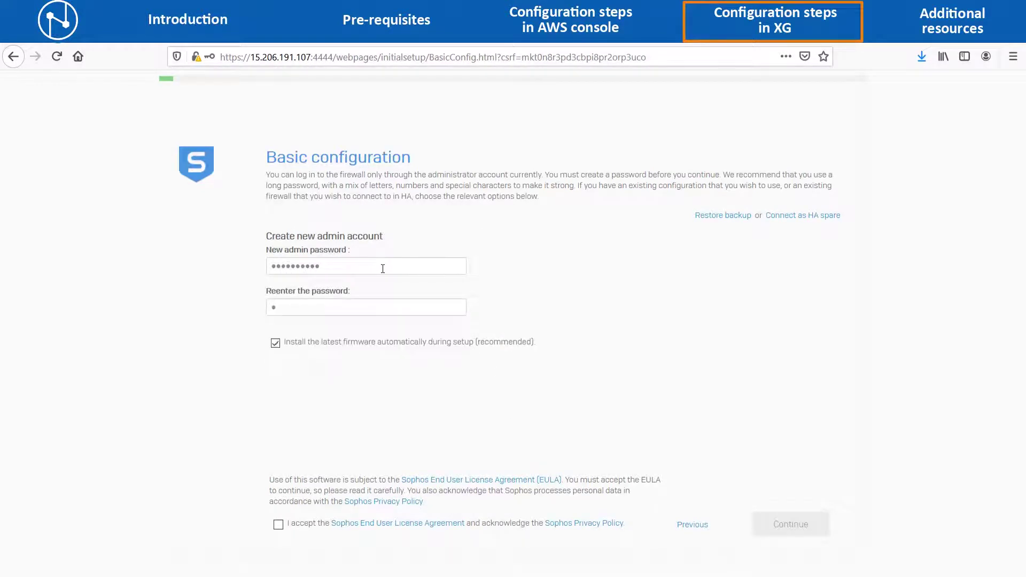
text(•)
click(276, 343)
click(278, 525)
click(781, 522)
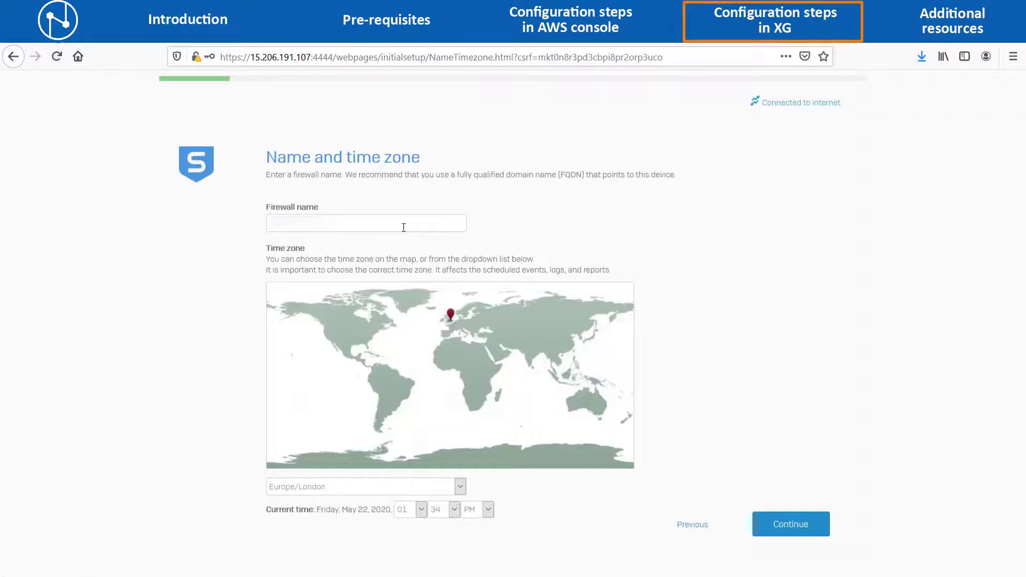
Set the firewall time zone to Asia/Kolkata and move on to registration.
click(460, 487)
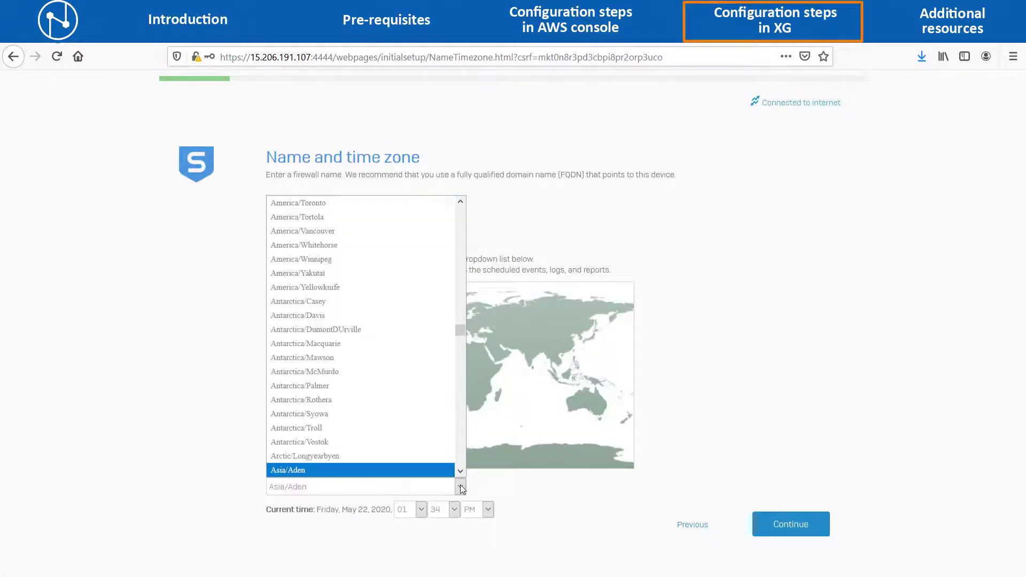
text(ko)
key(Return)
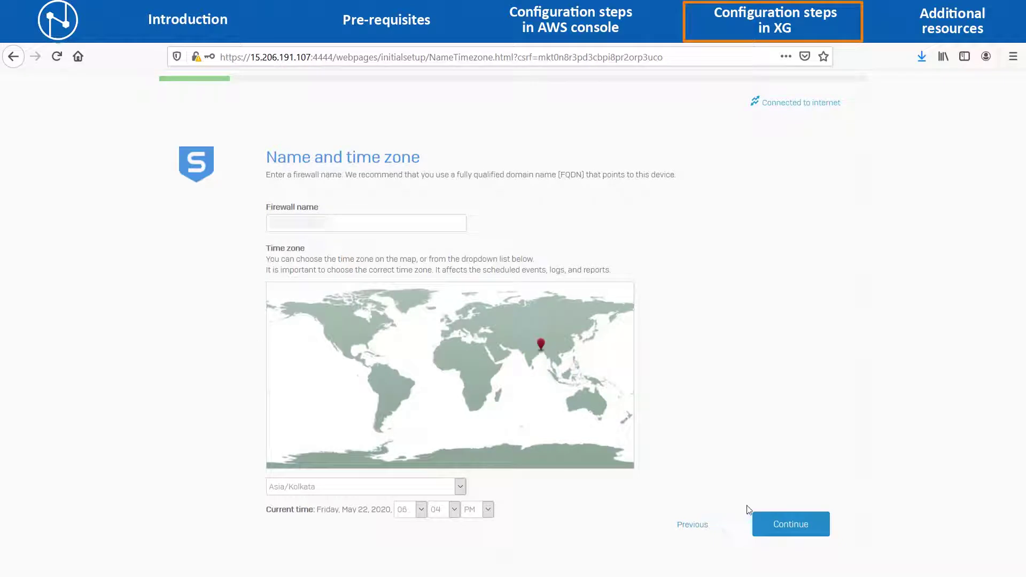
click(783, 525)
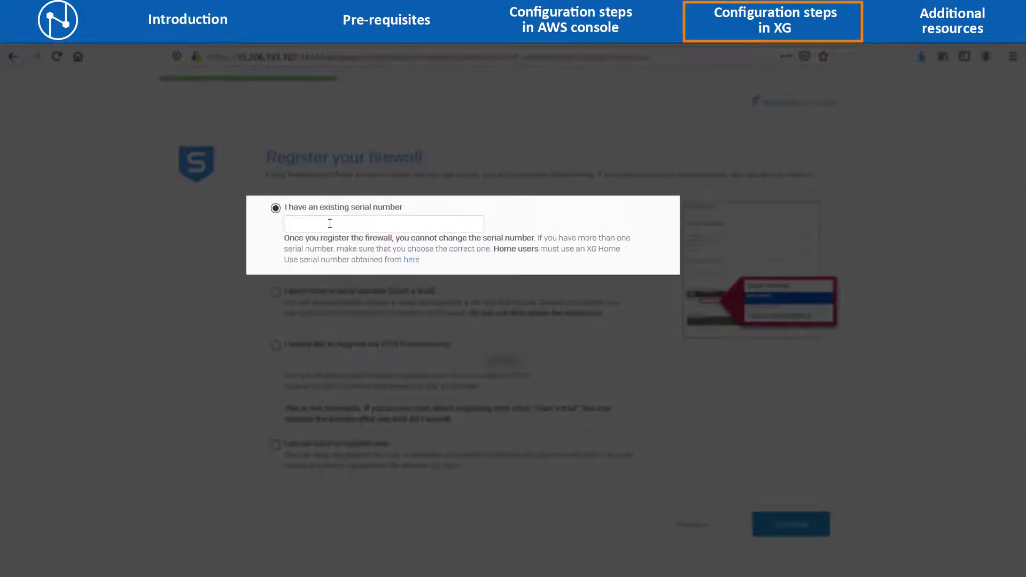
Register the firewall with the existing serial number and a Sophos ID, then synchronize its licenses.
key(ctrl+v)
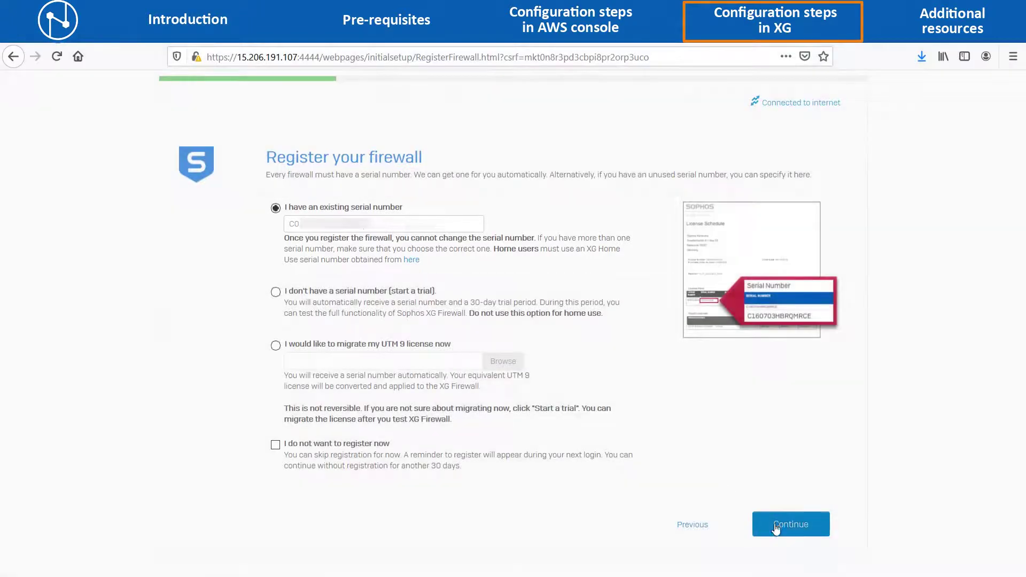
click(793, 527)
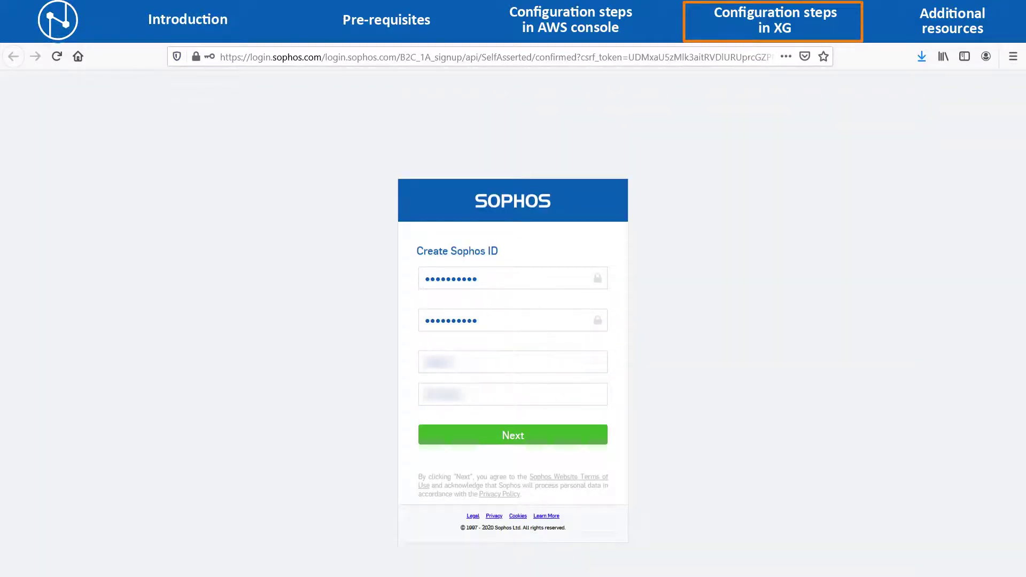
click(639, 506)
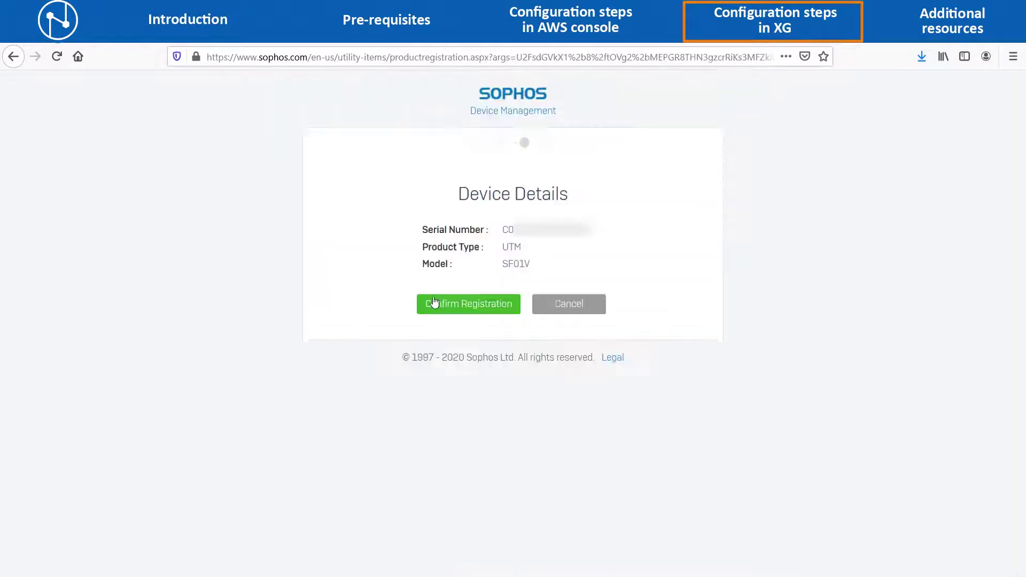
click(433, 299)
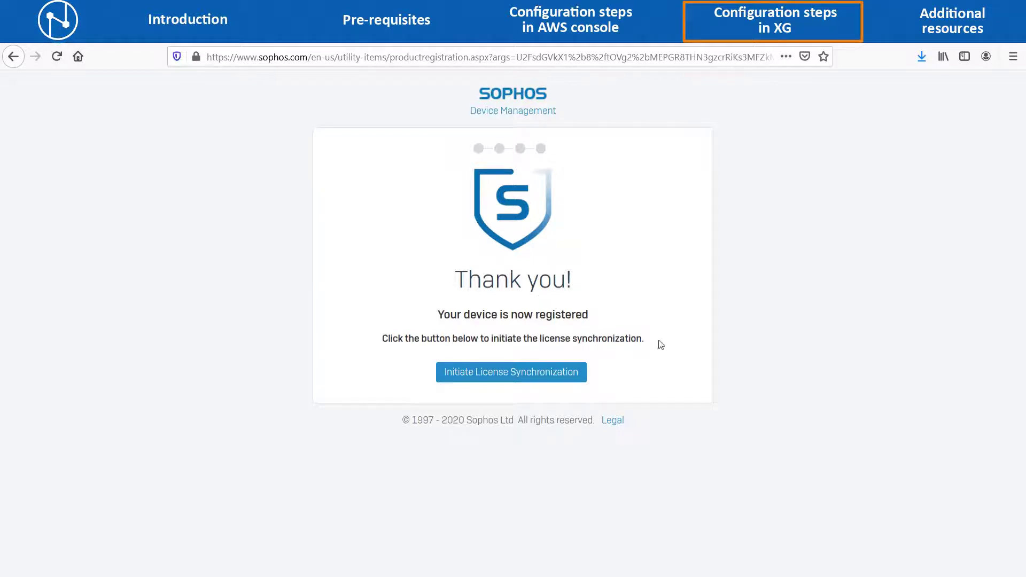
click(554, 383)
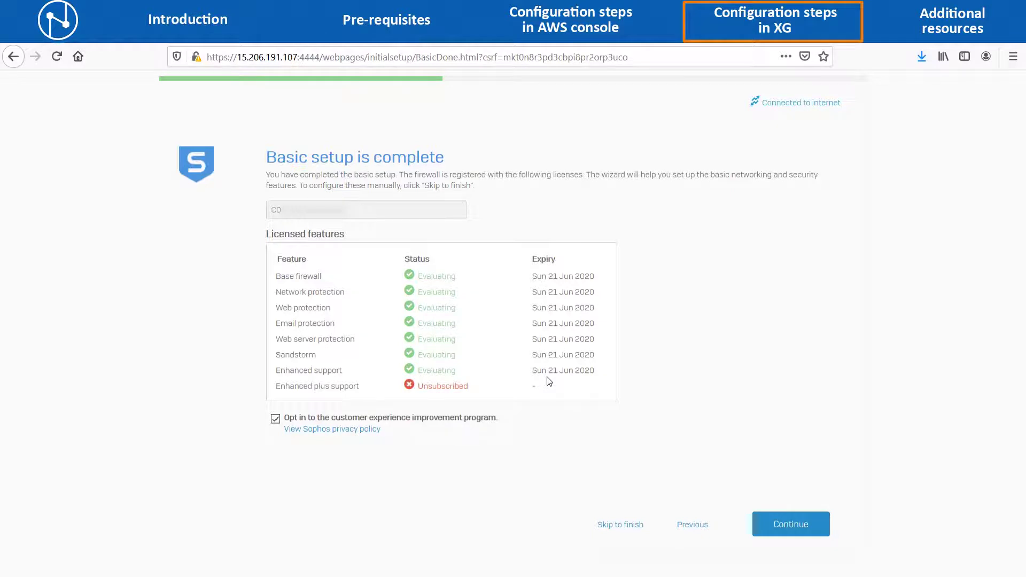
Skip the remaining wizard steps and sign in to the web console as admin with the account password.
click(619, 526)
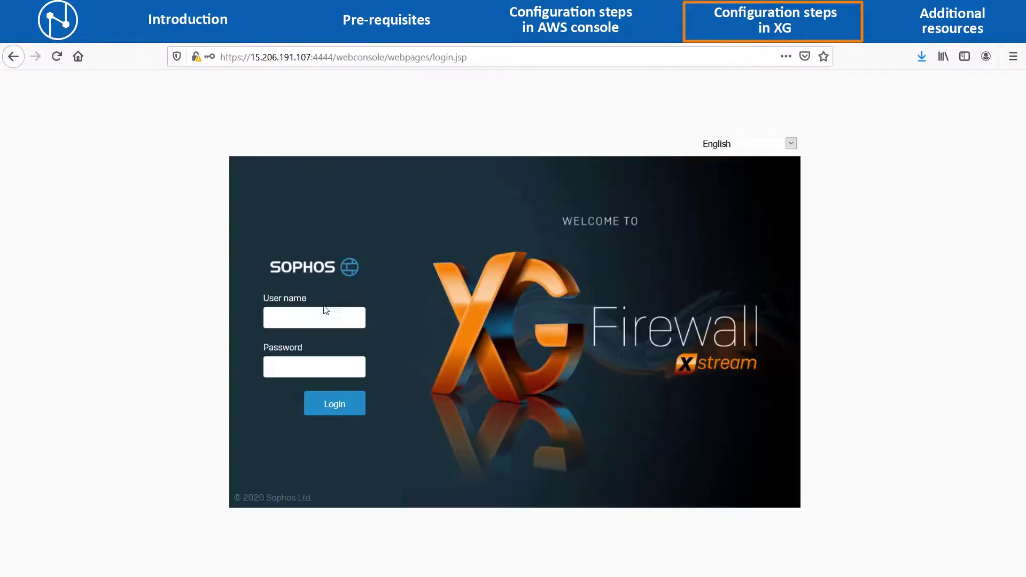
click(315, 315)
text(admin)
key(Tab)
text(******)
key(Tab)
key(Return)
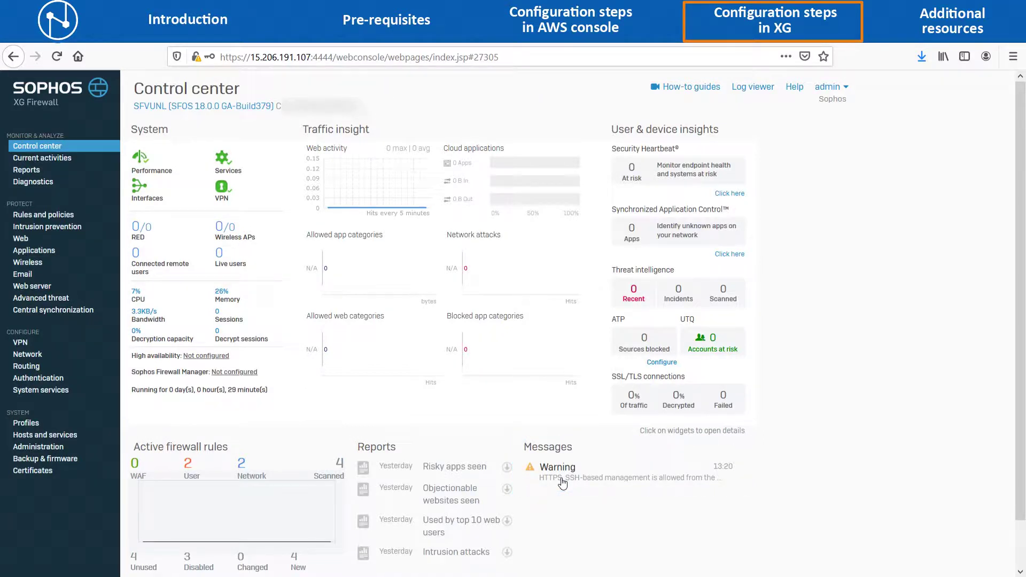
Go to Administration > Device access and start a new ACL exception rule.
click(57, 451)
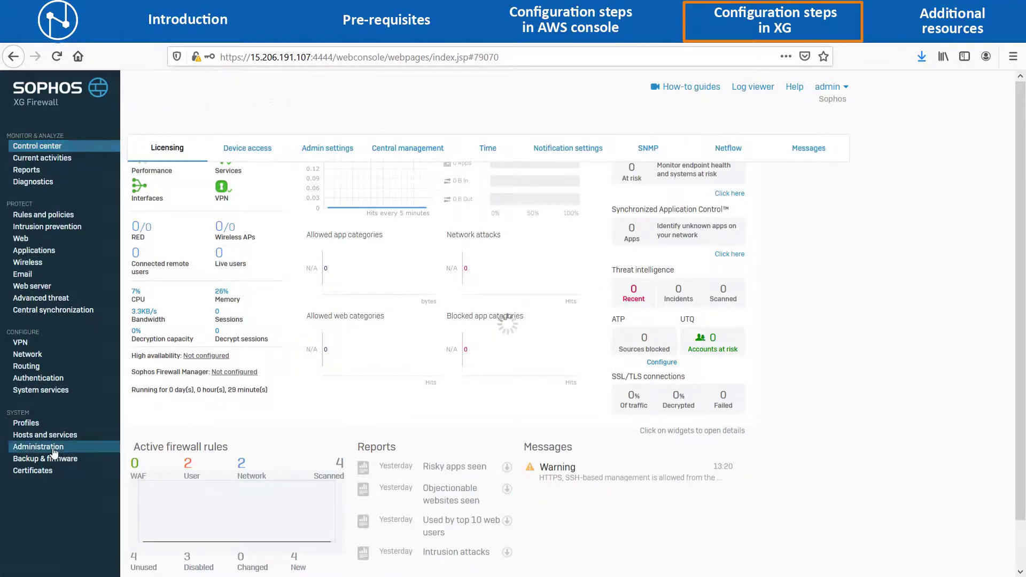
click(259, 154)
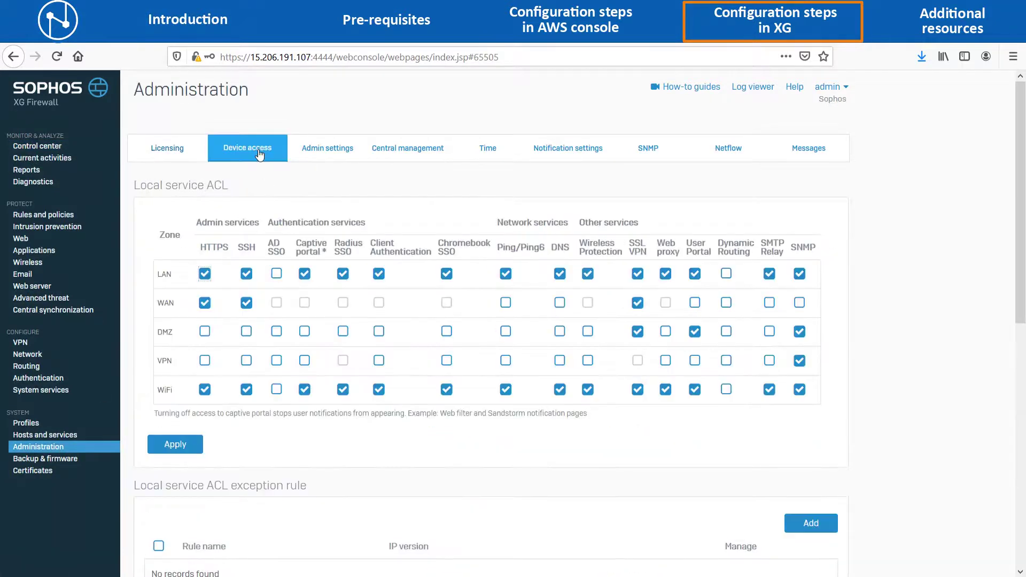
scroll(314, 489, down, 3)
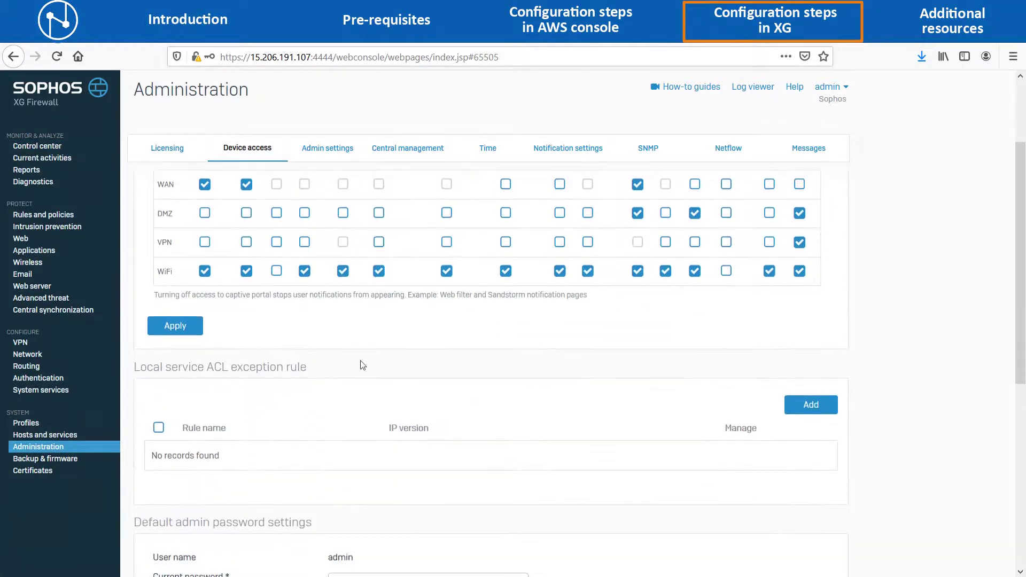
click(801, 409)
Name the rule trusted_IPs, place it at the Top, drop Any, and set source zone WAN.
click(386, 202)
text(trusted_IPs)
click(496, 229)
click(476, 242)
click(520, 360)
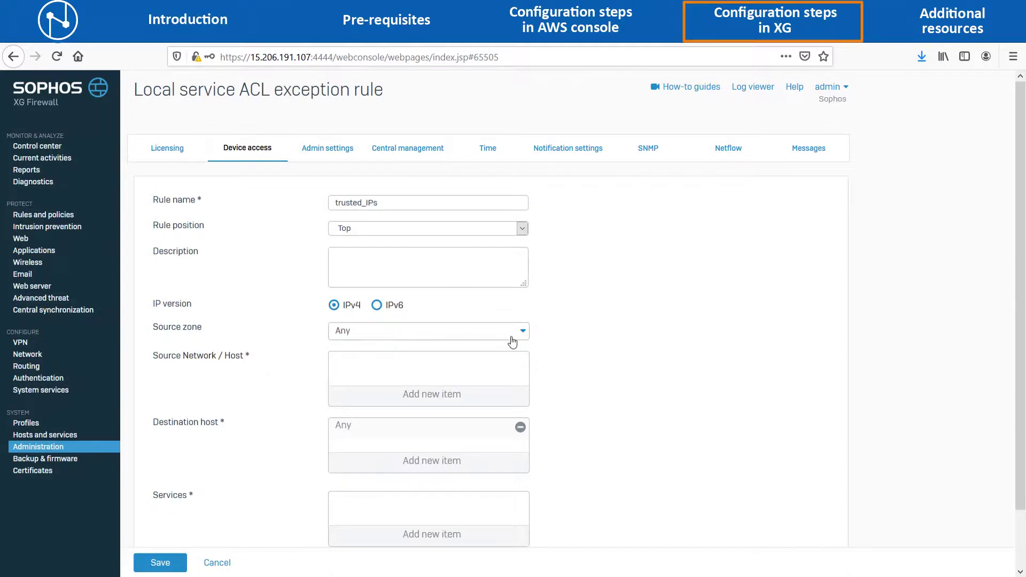
click(523, 333)
click(360, 392)
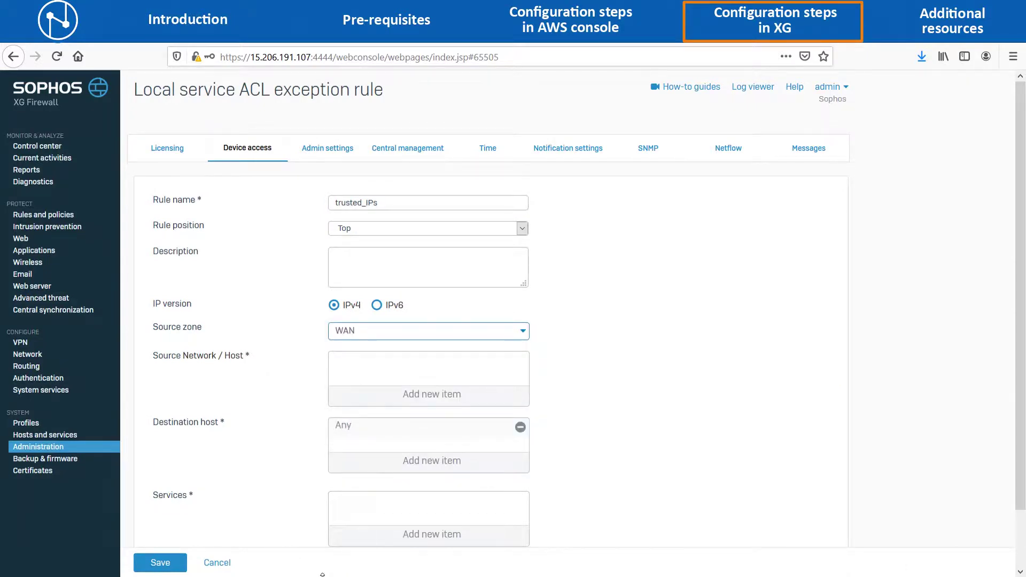
Create and add a new IP host named trusted_IP with address 1.2 as the rule's source.
click(422, 400)
click(360, 417)
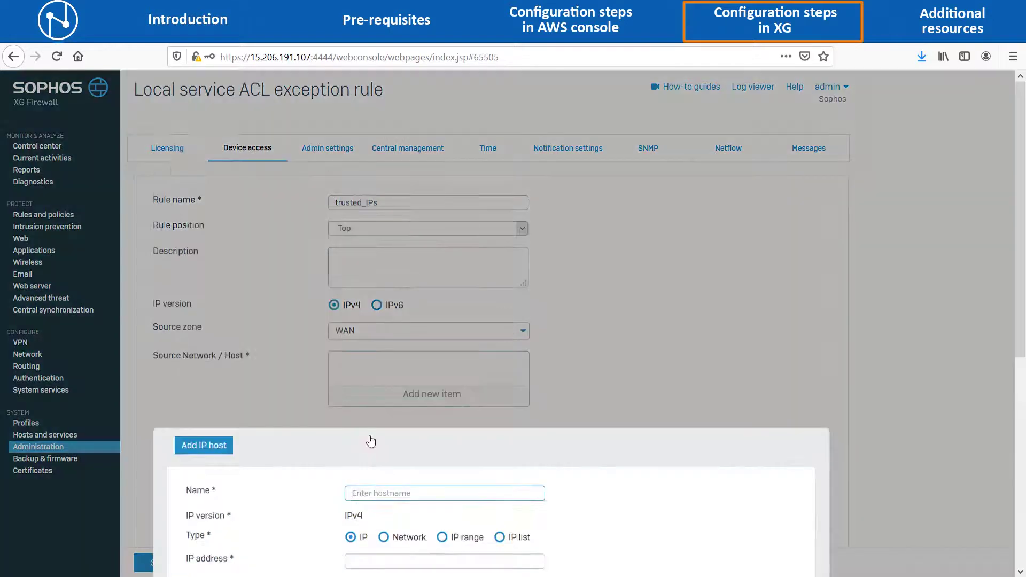
text(trusted_IP)
key(Tab)
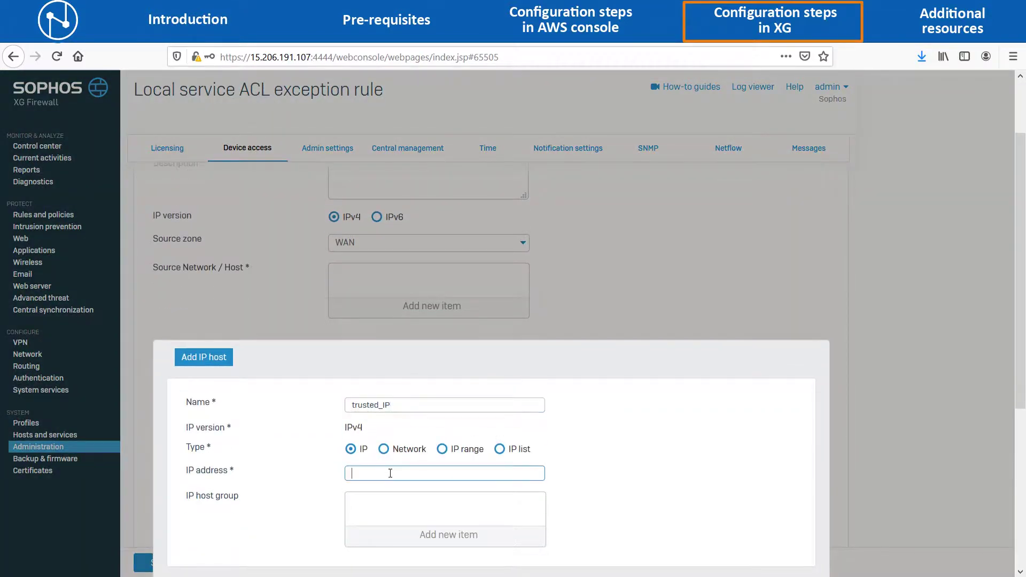
text(1.2)
scroll(300, 483, down, 2)
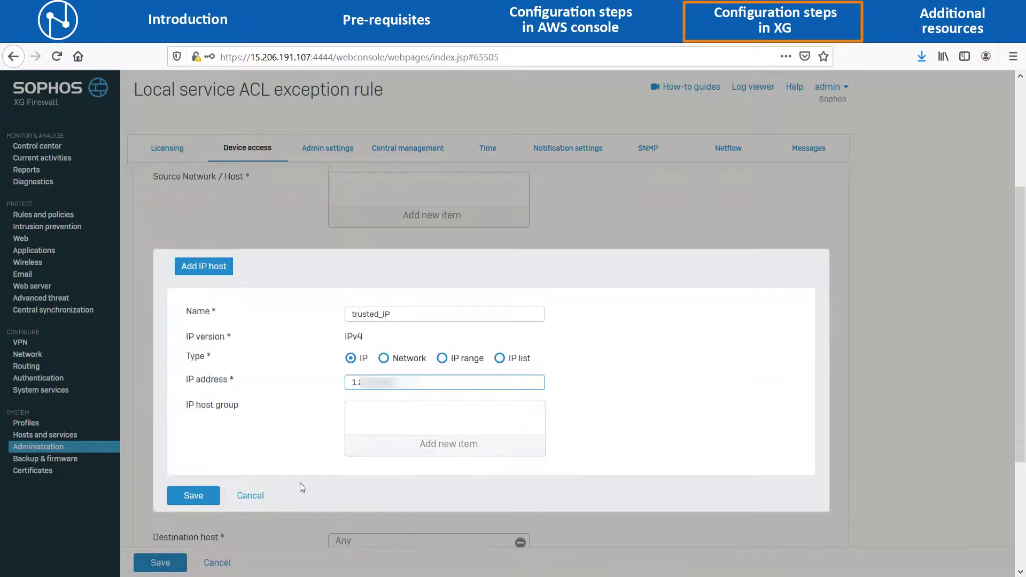
click(202, 497)
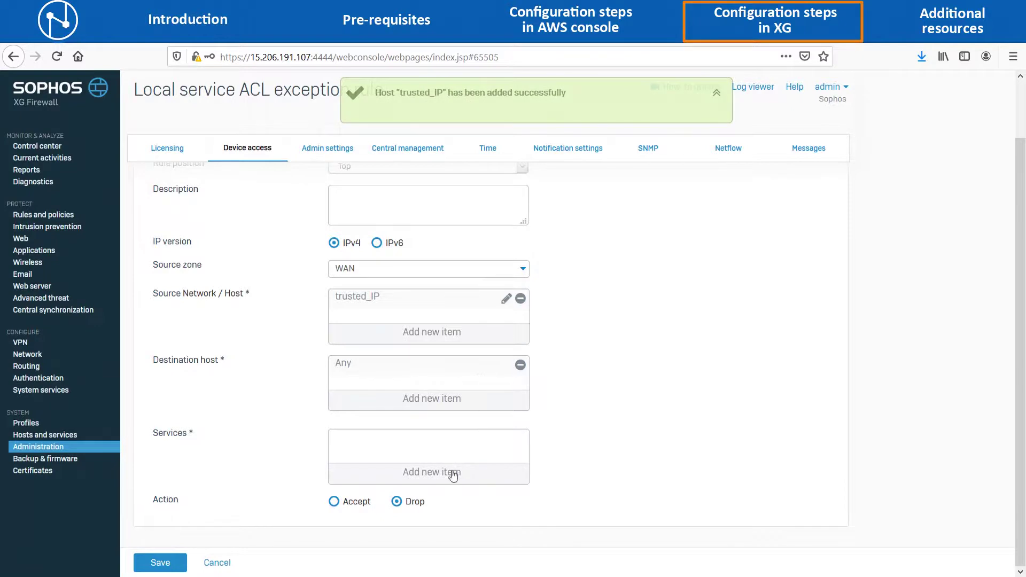
Allow HTTPS and SSH services in the trusted_IPs rule and save it.
click(440, 474)
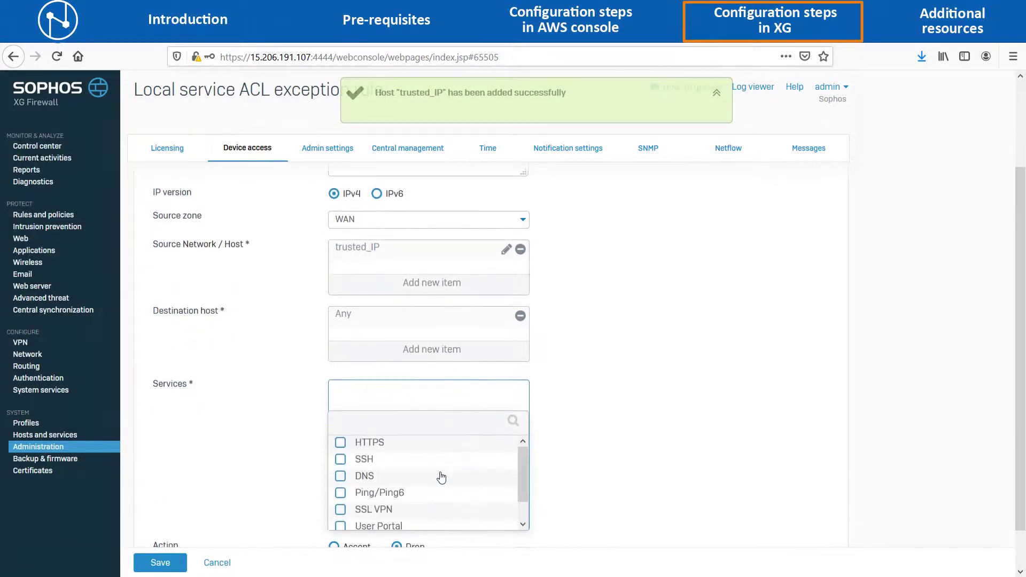
click(341, 443)
click(340, 460)
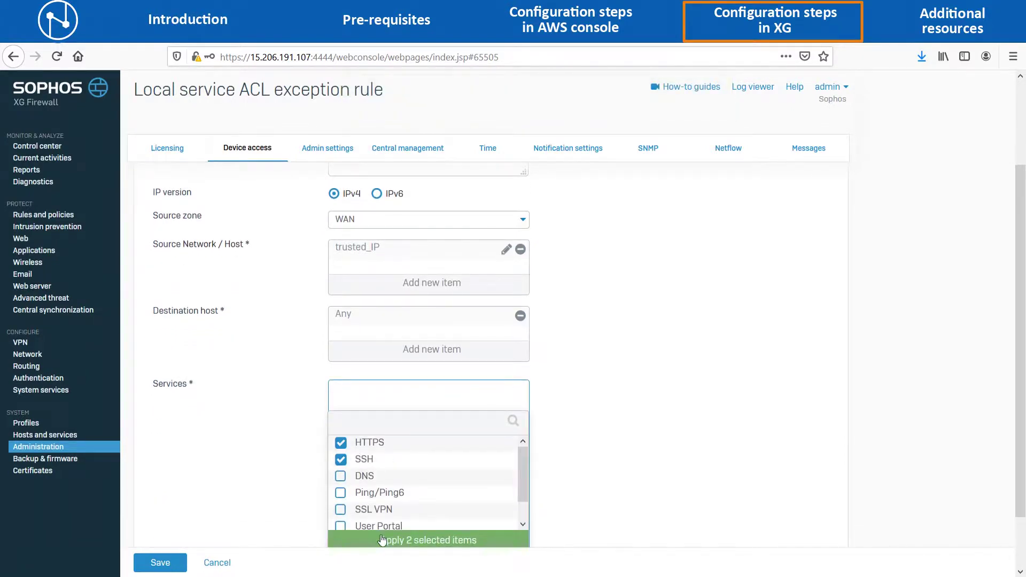
click(382, 539)
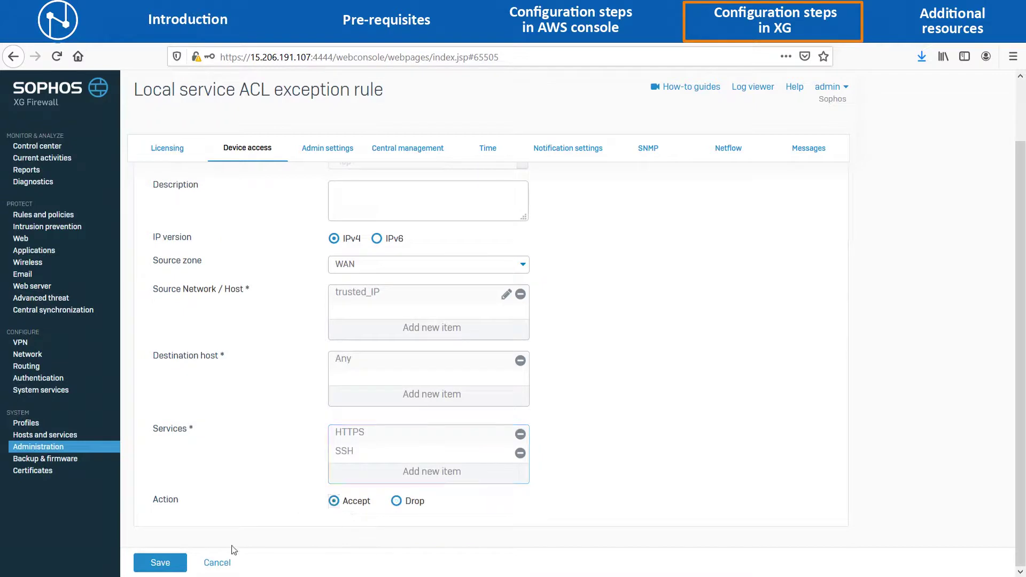
click(172, 562)
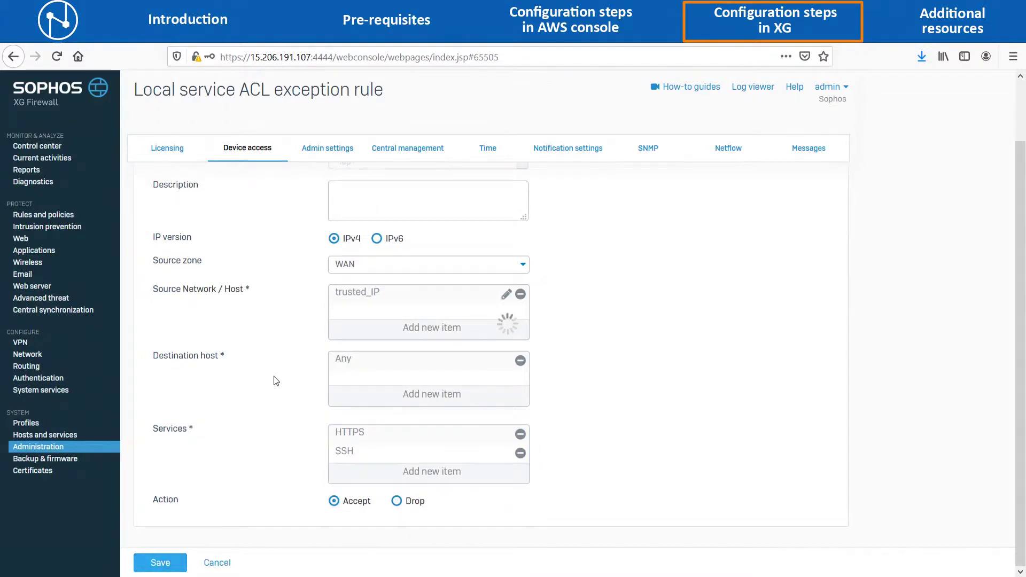
scroll(276, 381, down, 3)
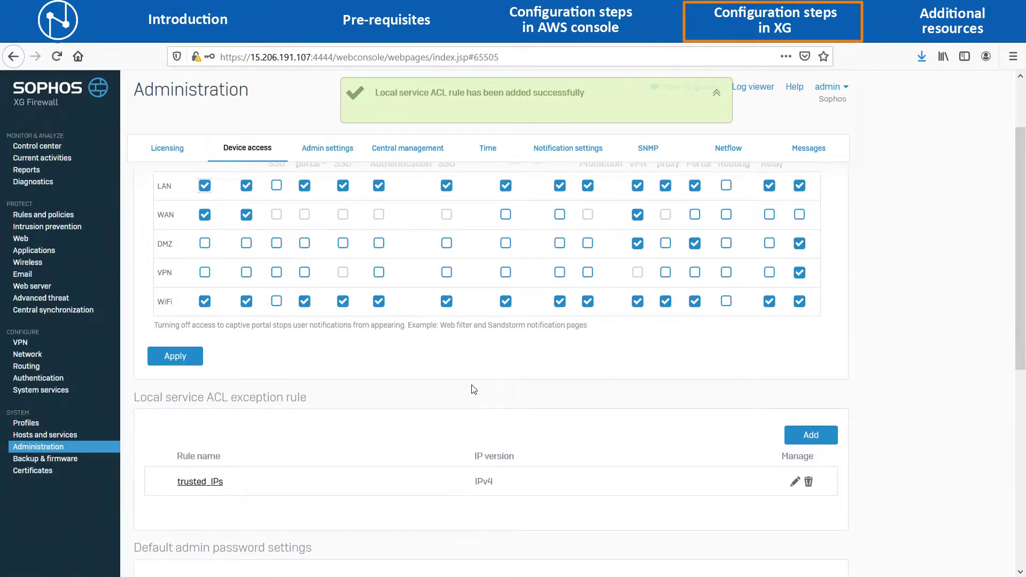
scroll(470, 389, up, 3)
Untick SSH and HTTPS for the WAN zone in the Local service ACL, apply, and confirm.
click(246, 303)
click(204, 304)
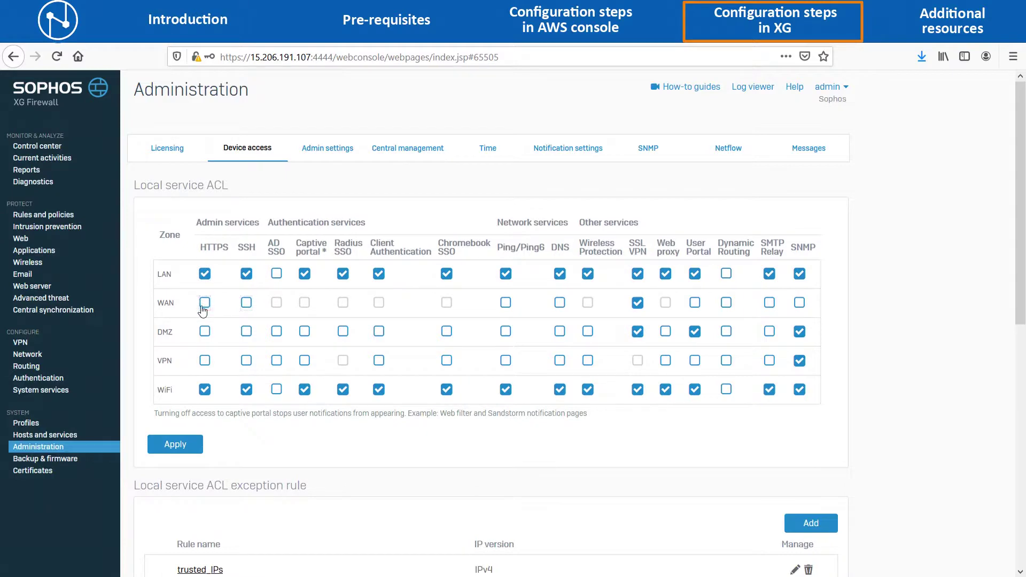
click(181, 444)
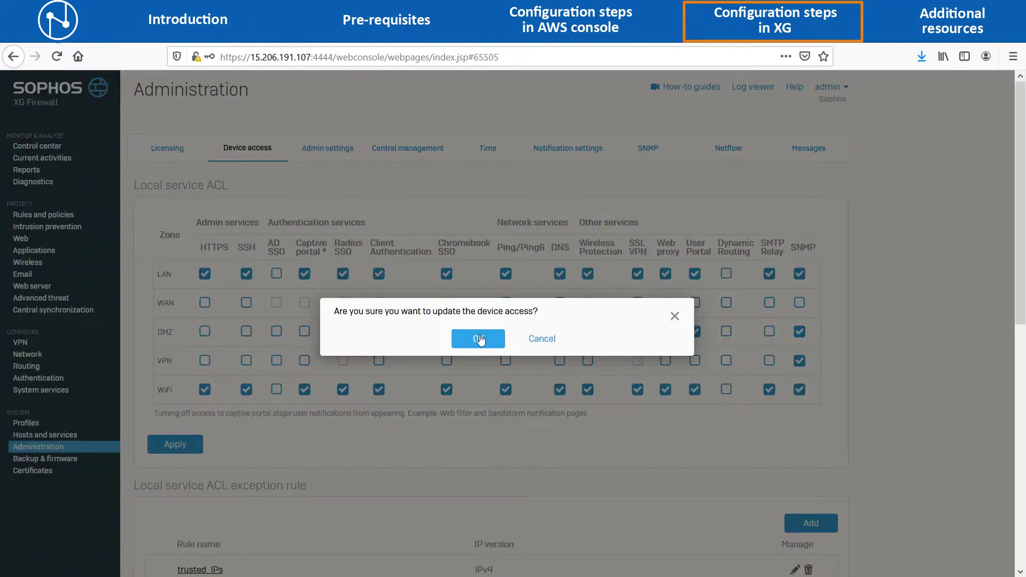
click(482, 341)
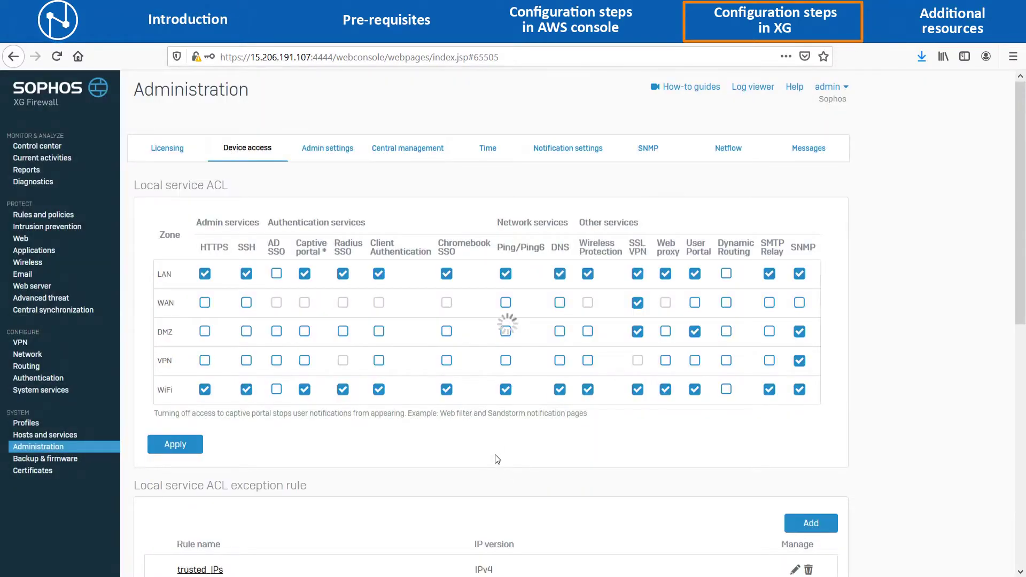